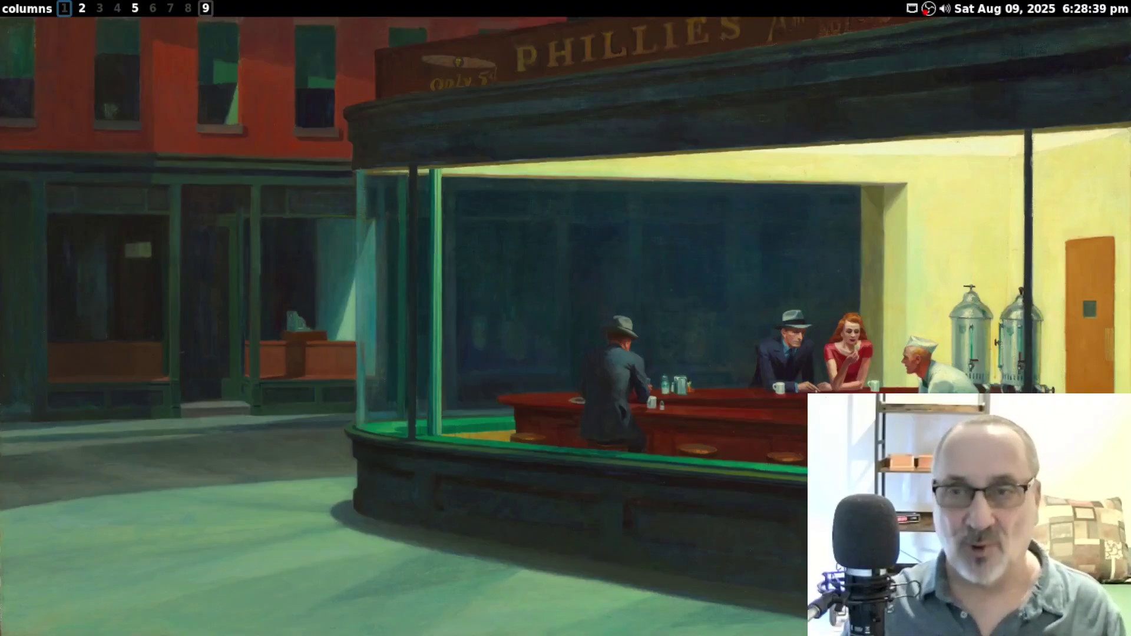
Switch to the Firefox workspace, try the Download link on the Debian homepage, and return to the homepage.
click(945, 9)
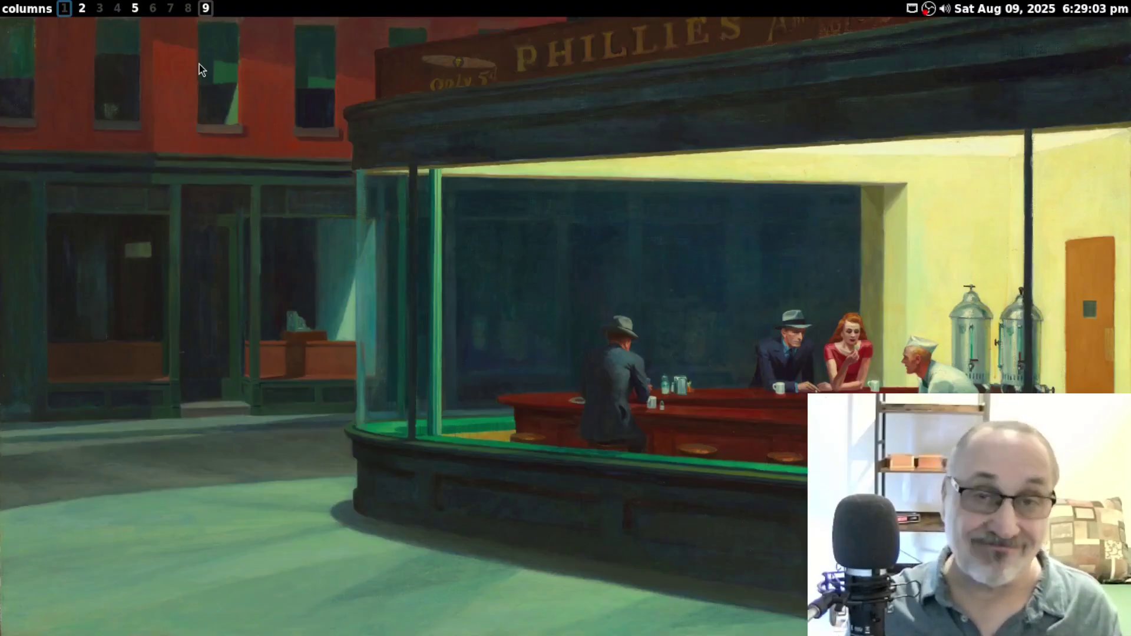
click(81, 10)
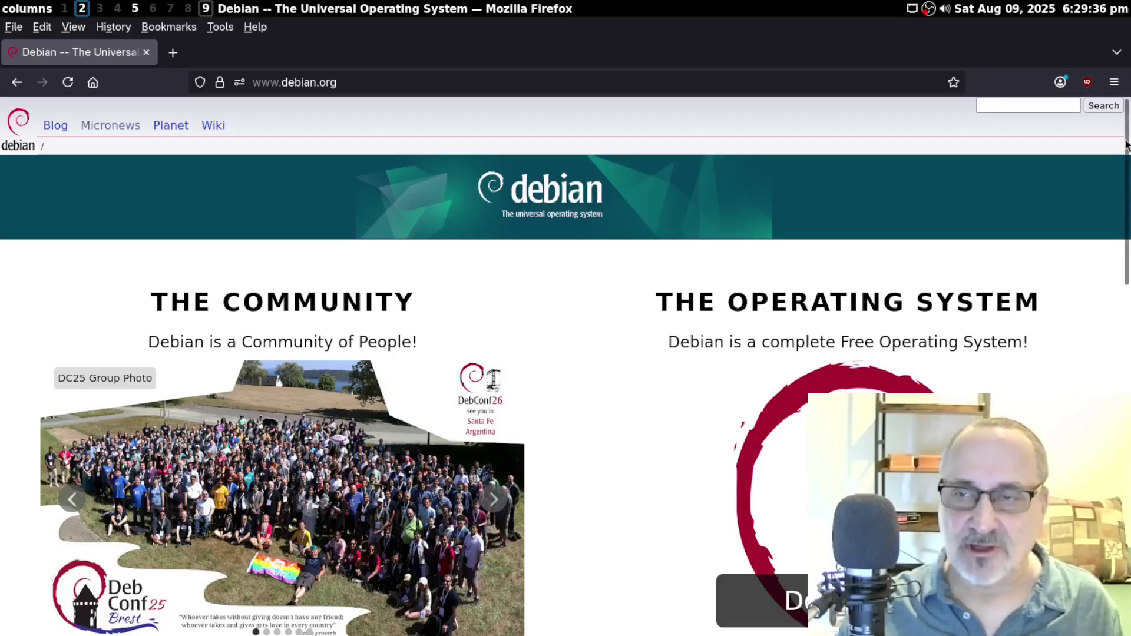
drag(1125, 144, 1122, 315)
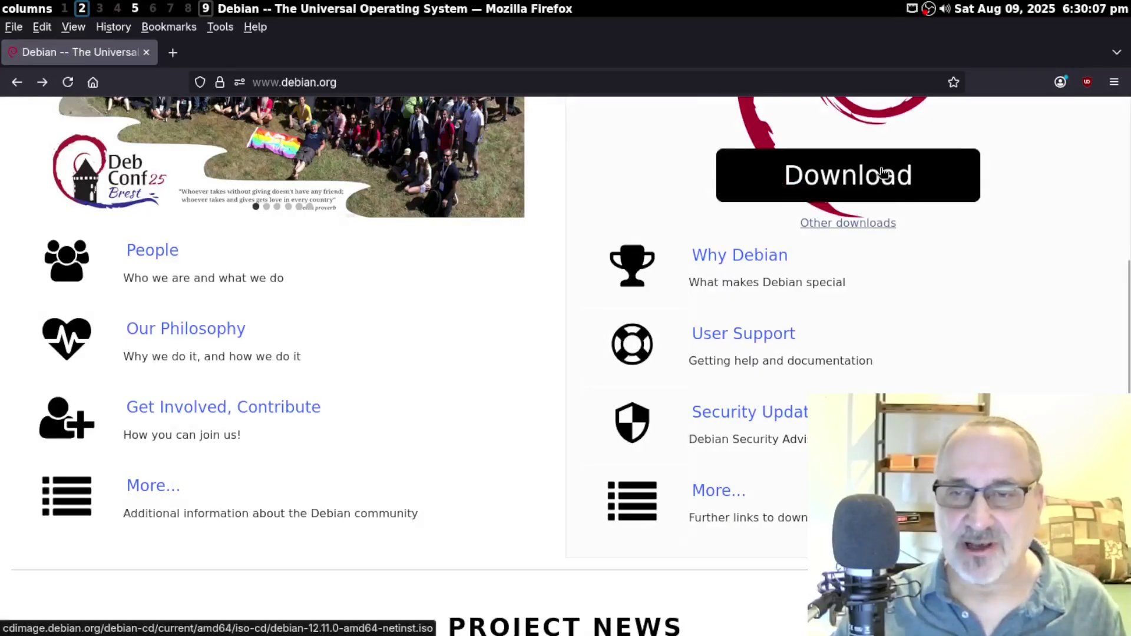
click(882, 172)
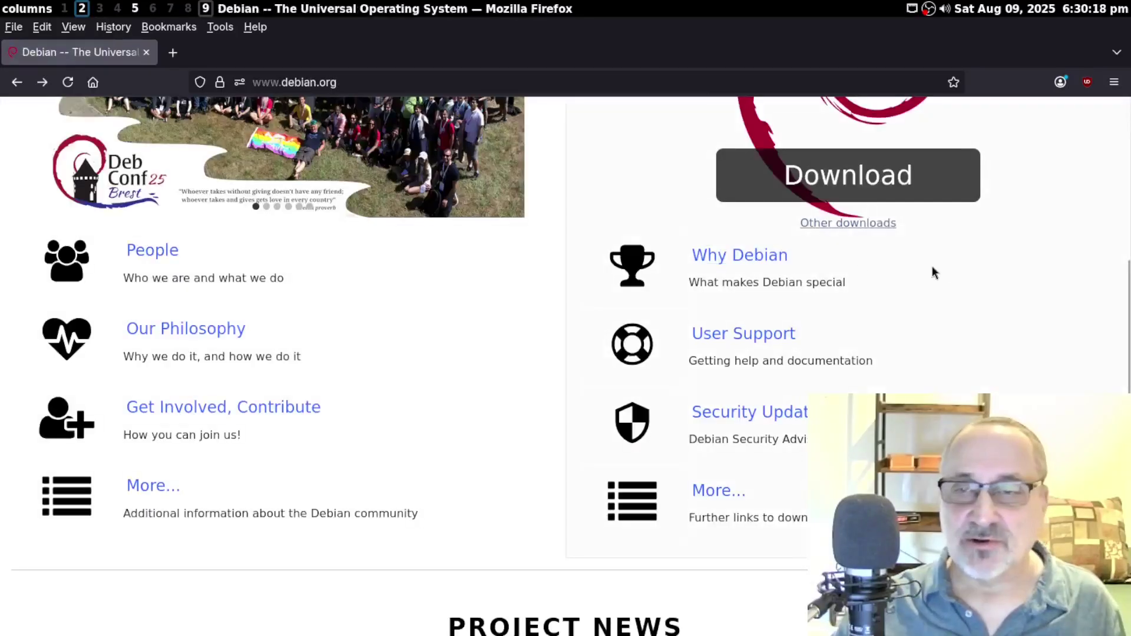
click(902, 179)
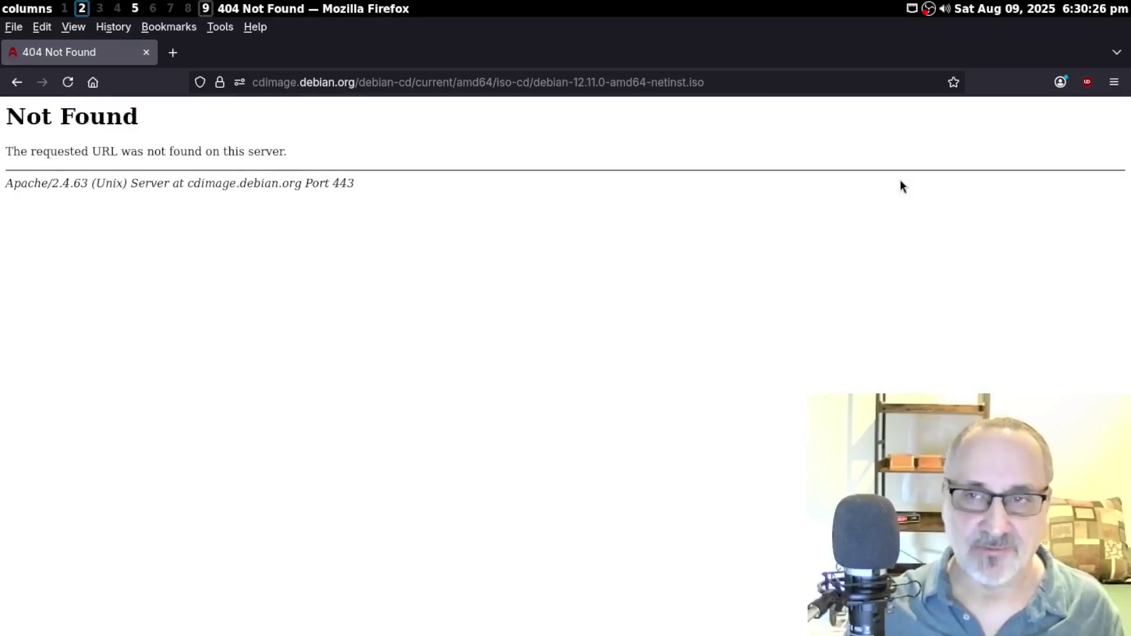
click(17, 83)
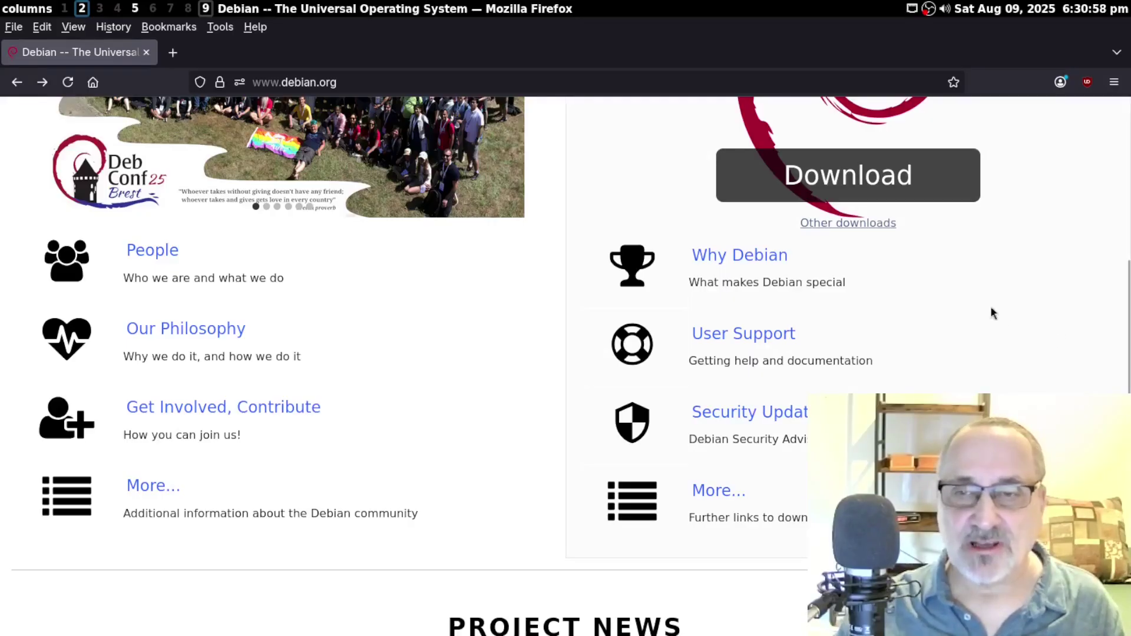
Retry the Debian homepage's netinst ISO download link twice, returning to the homepage each time.
click(913, 178)
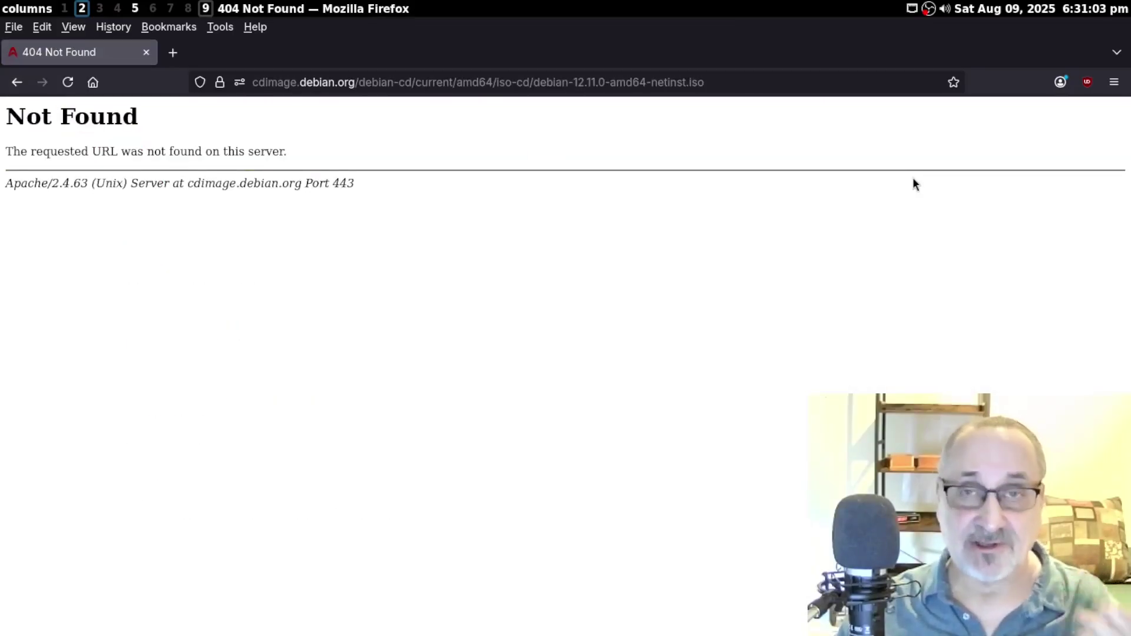
click(20, 82)
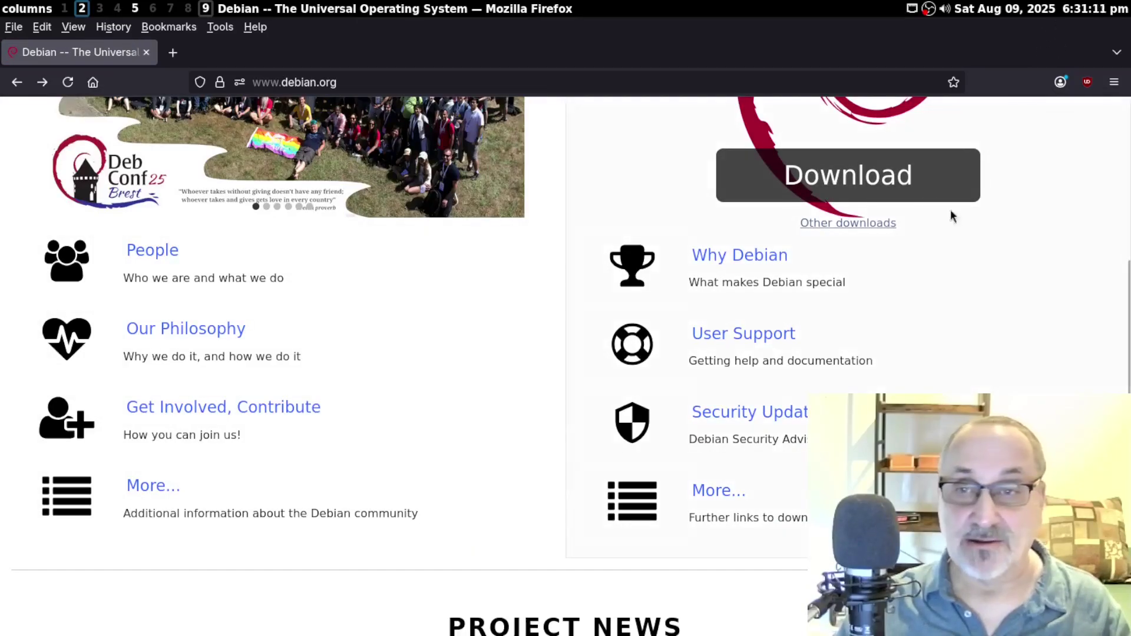
click(883, 179)
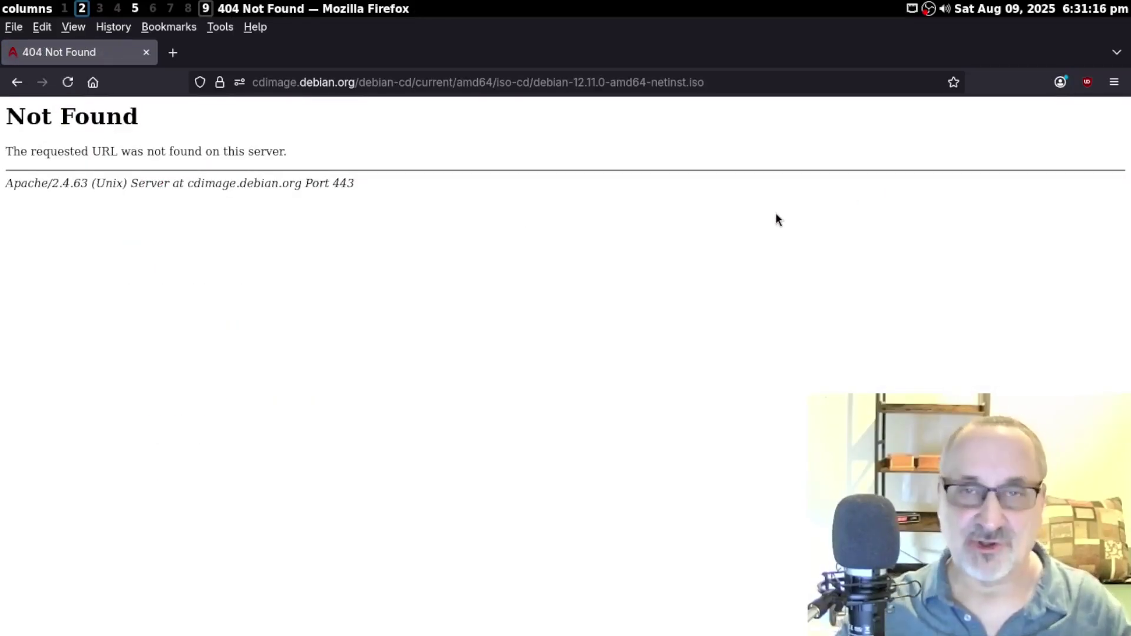
click(16, 82)
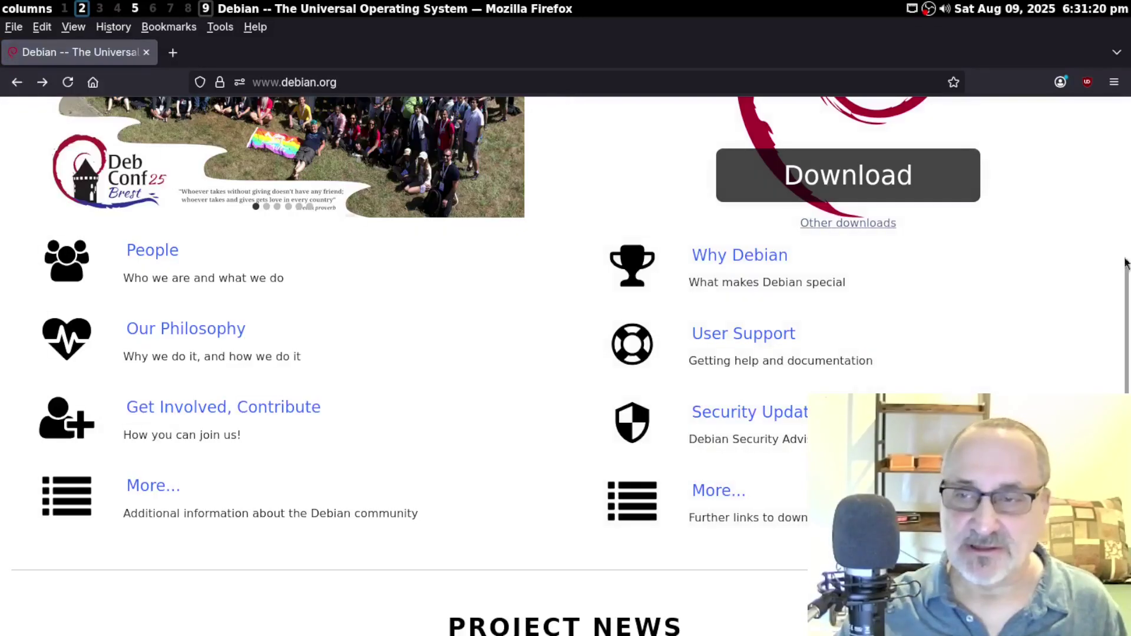
Look through the Debian homepage's Project News section for a release announcement and try the Download link again.
scroll(298, 276, down, 8)
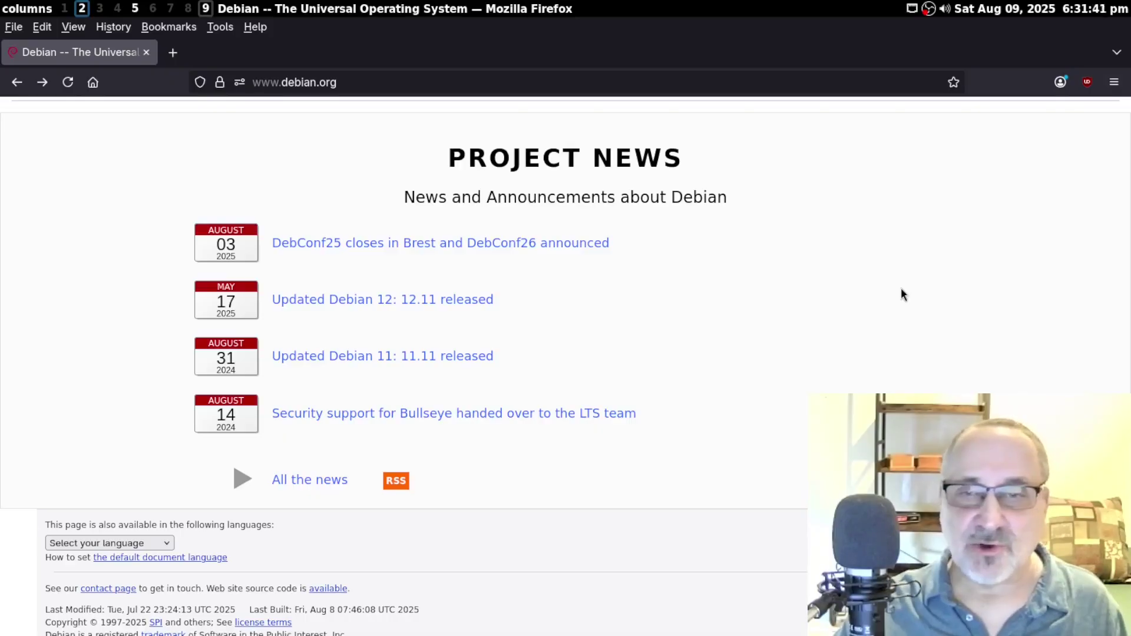
scroll(901, 293, up, 15)
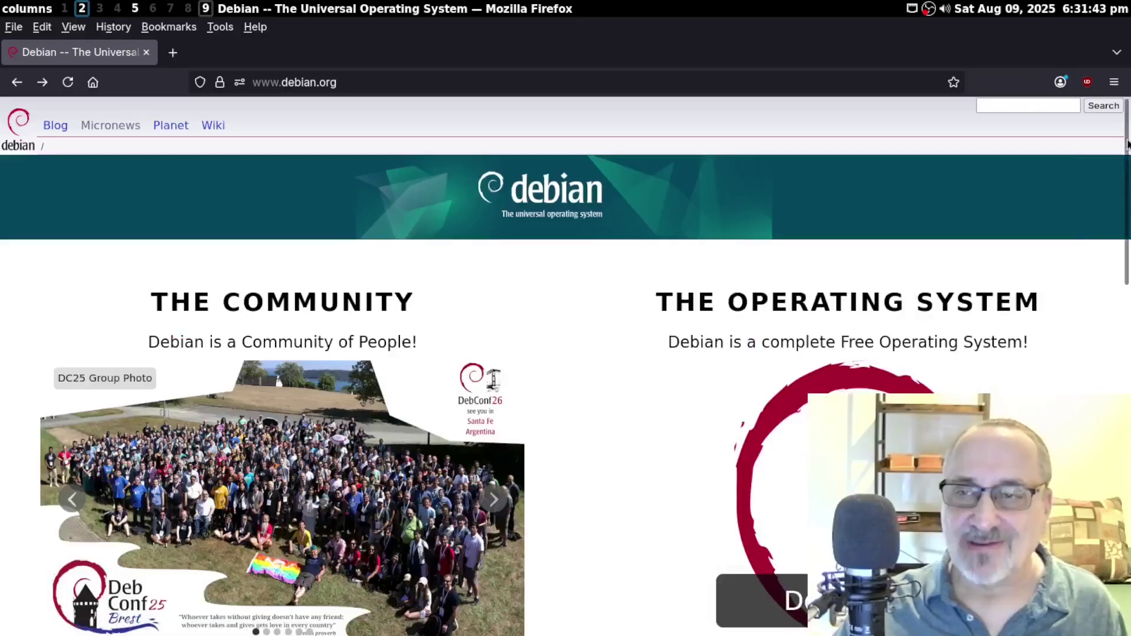
scroll(1087, 176, down, 5)
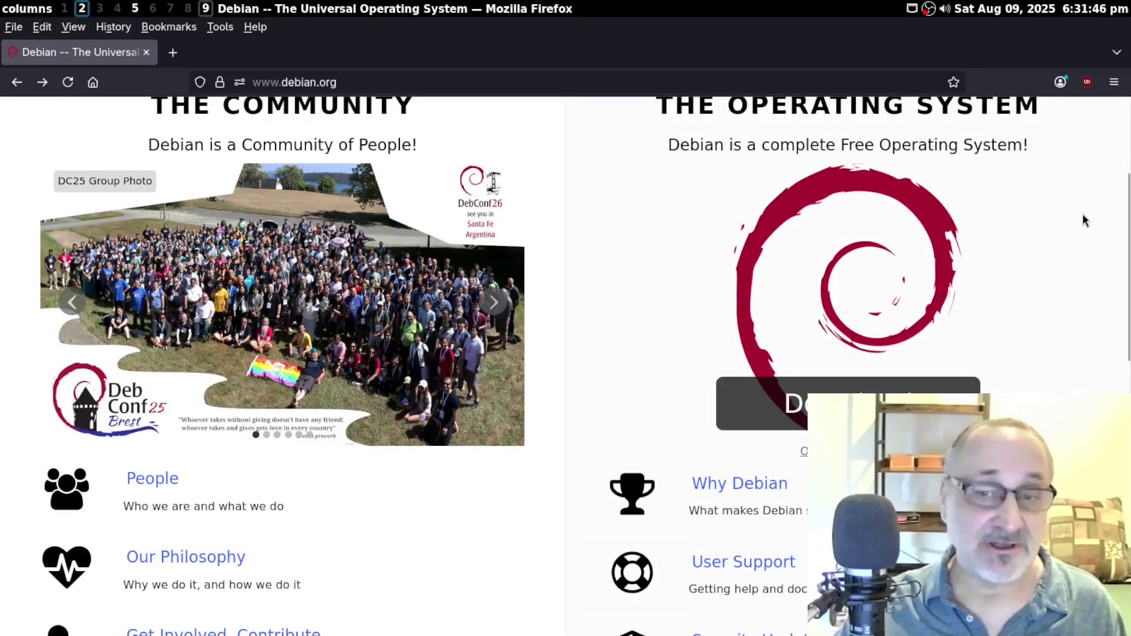
scroll(1084, 218, down, 10)
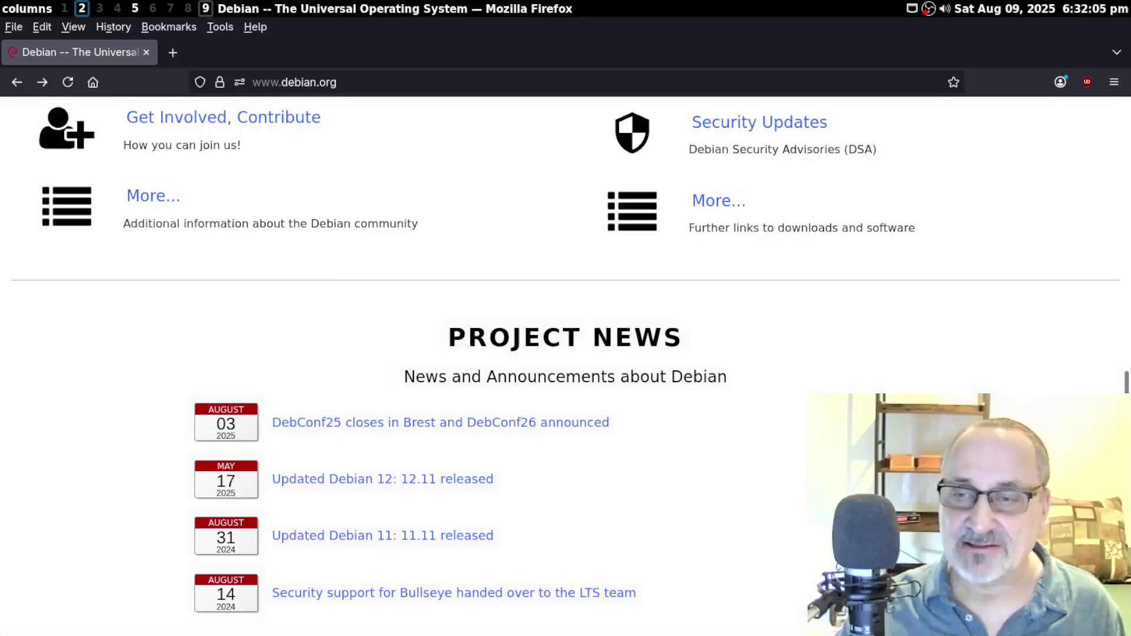
drag(1127, 364, 1127, 270)
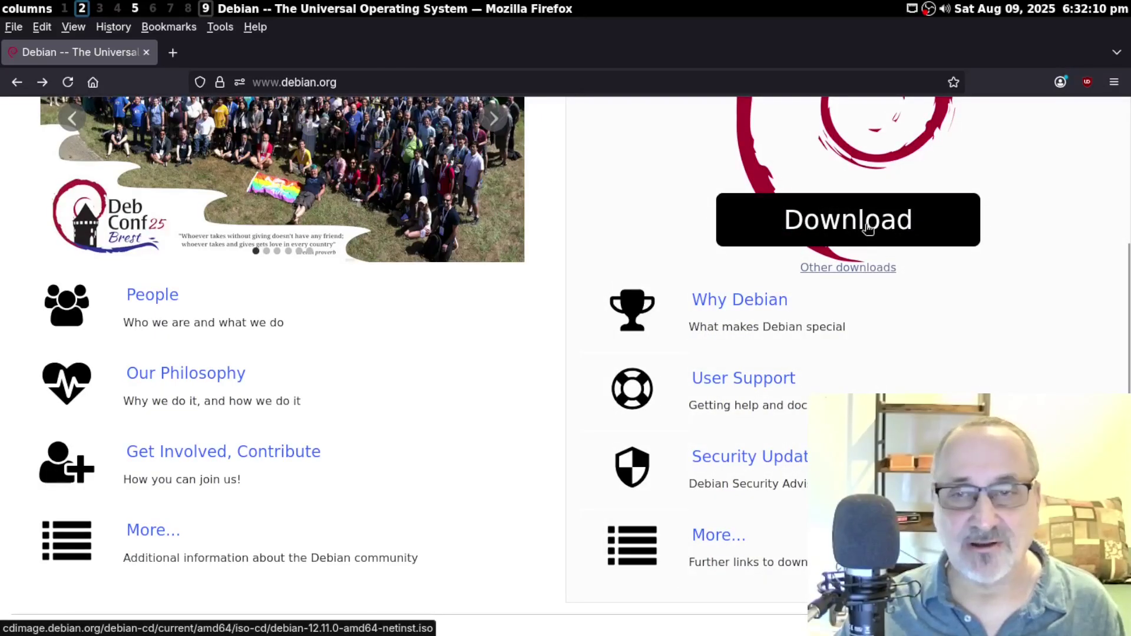
click(867, 227)
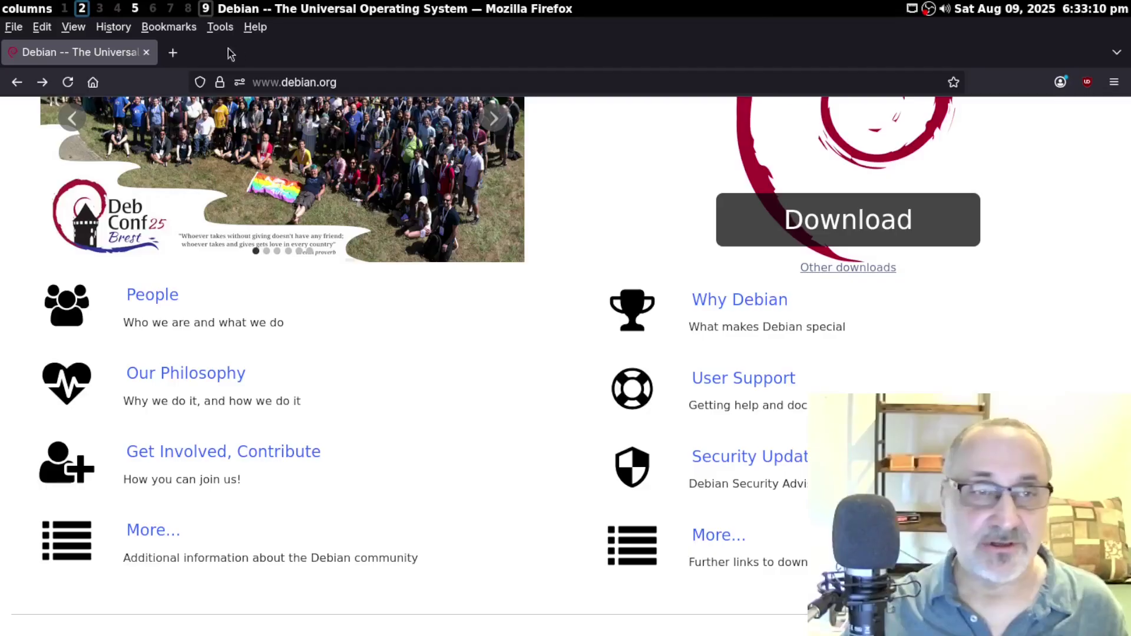
Open debian.org/download in a new browser tab and enlarge the page to 140%.
click(177, 53)
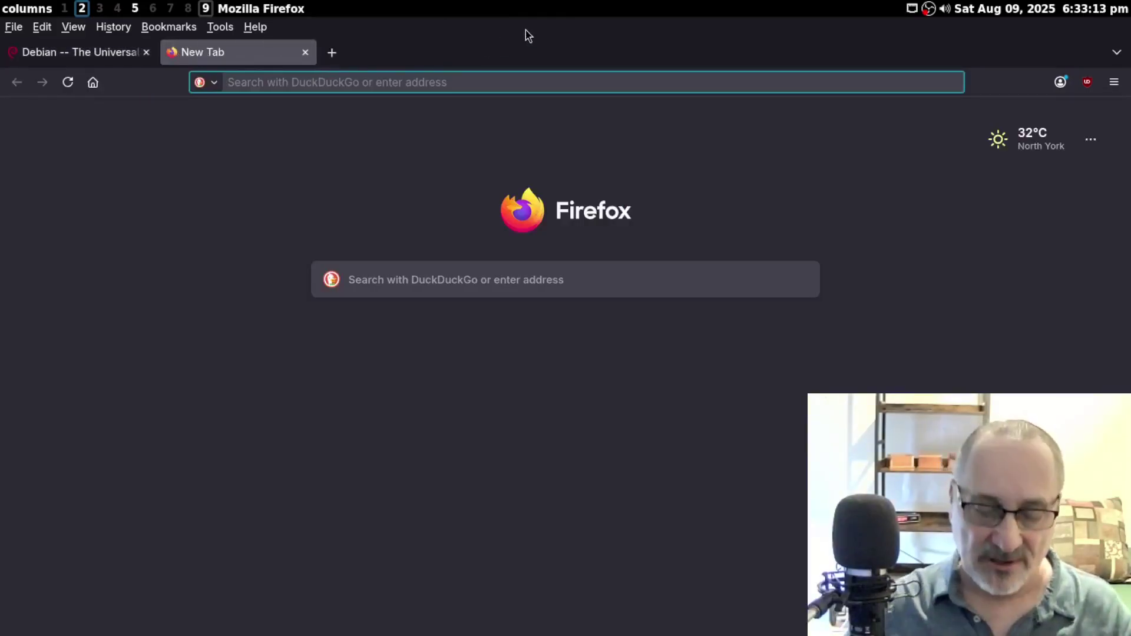
text(debian.org/)
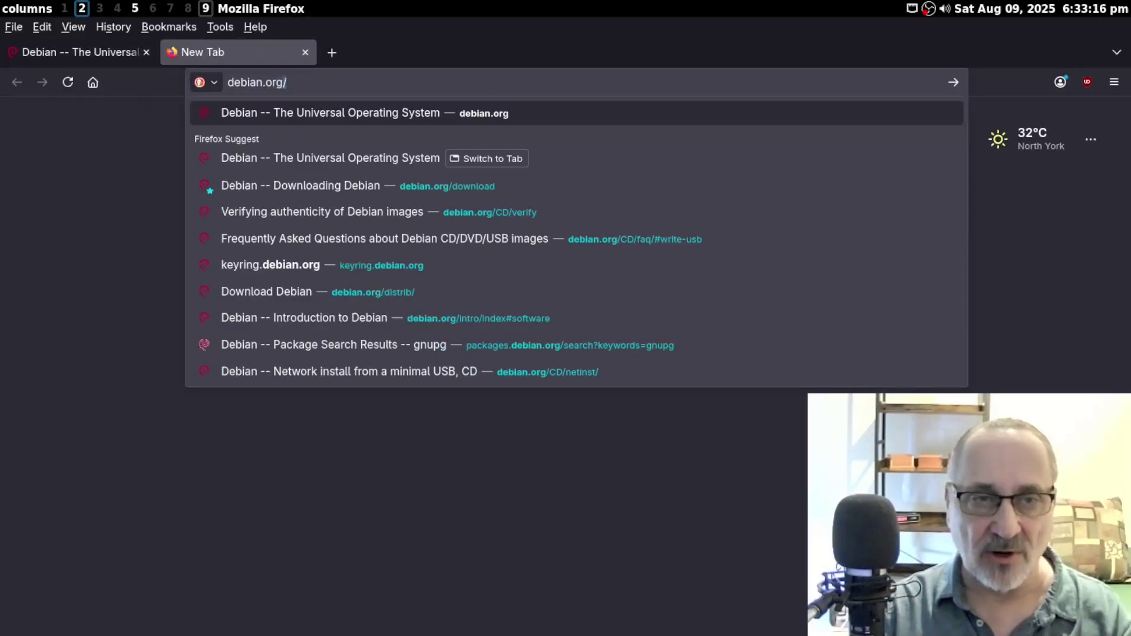
text(download)
key(Return)
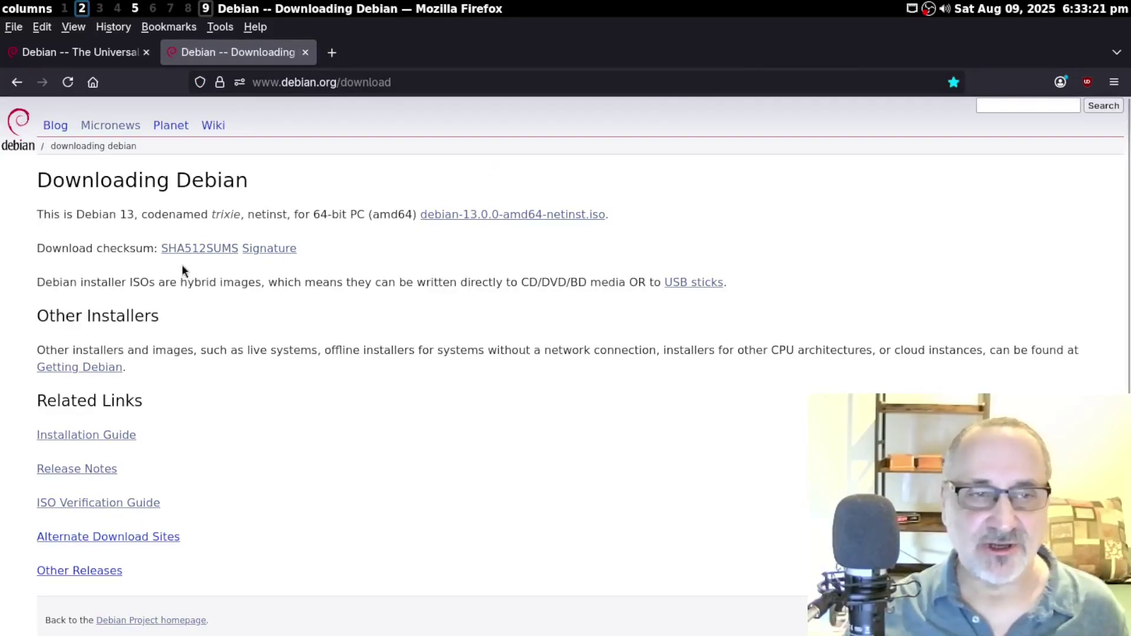
key(ctrl+plus)
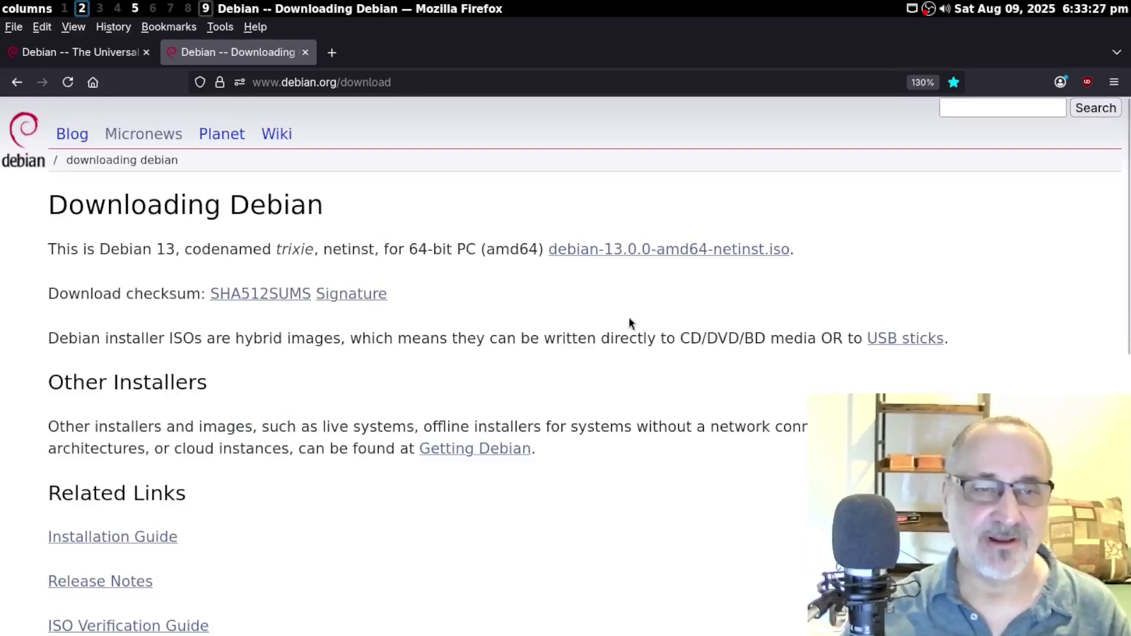
key(ctrl+plus)
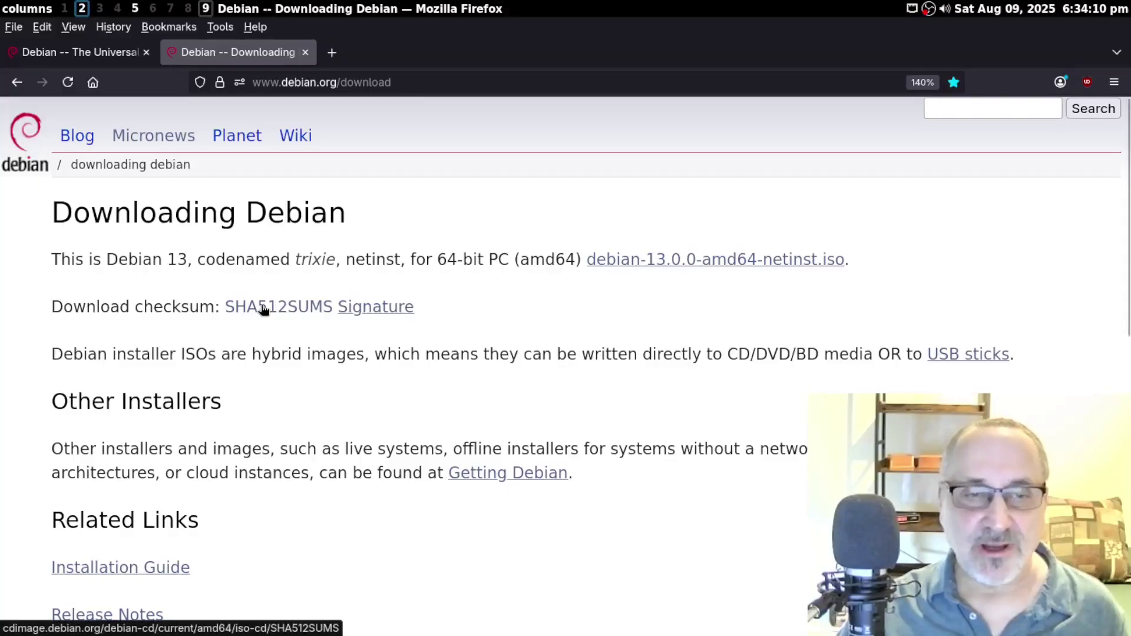
Show the link options for the SHA512SUMS and Signature files, closing each without saving.
right_click(263, 311)
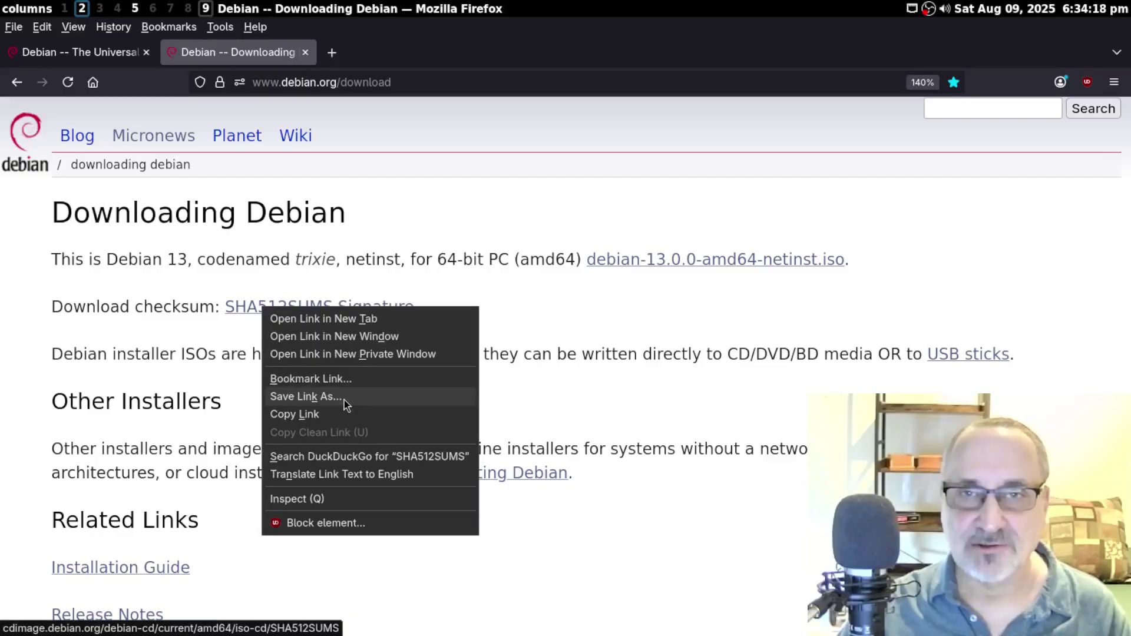
click(606, 318)
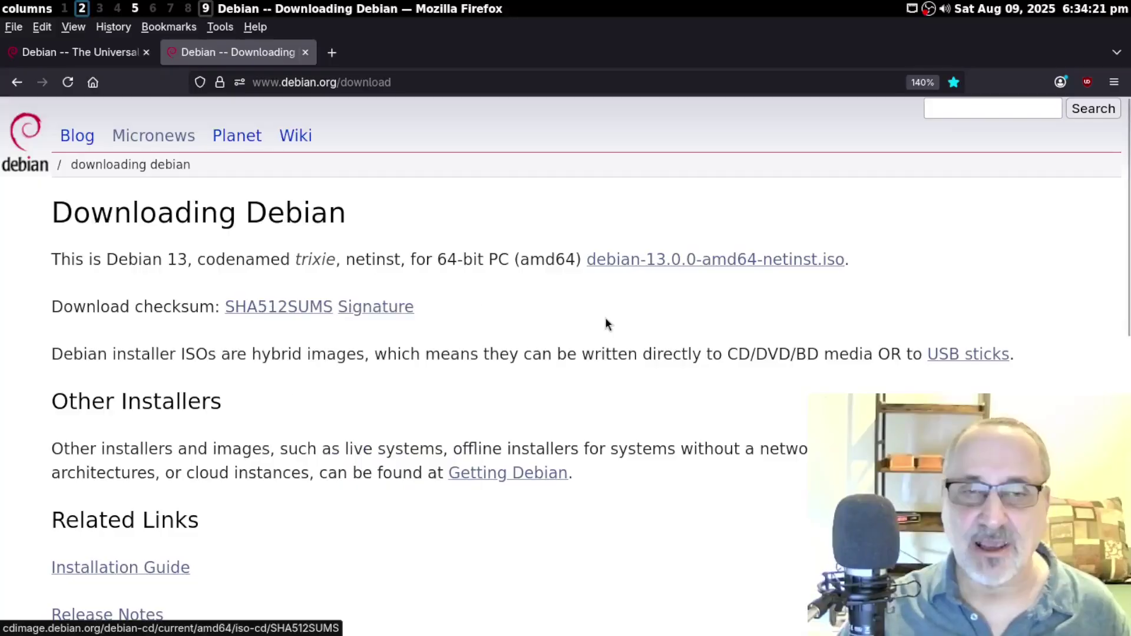
right_click(375, 310)
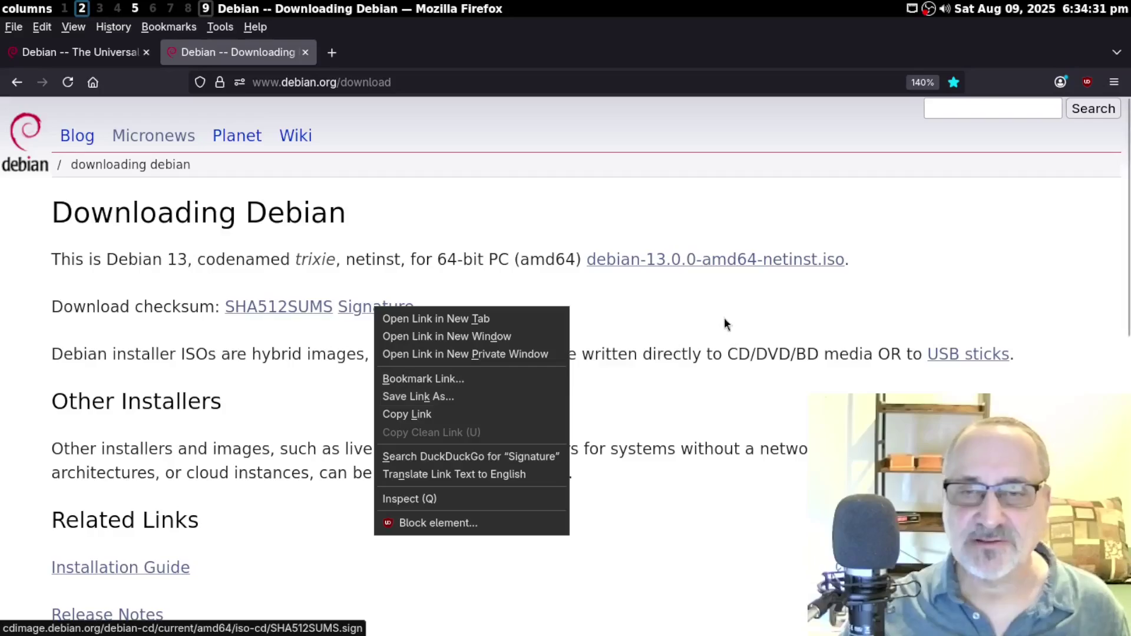
click(708, 292)
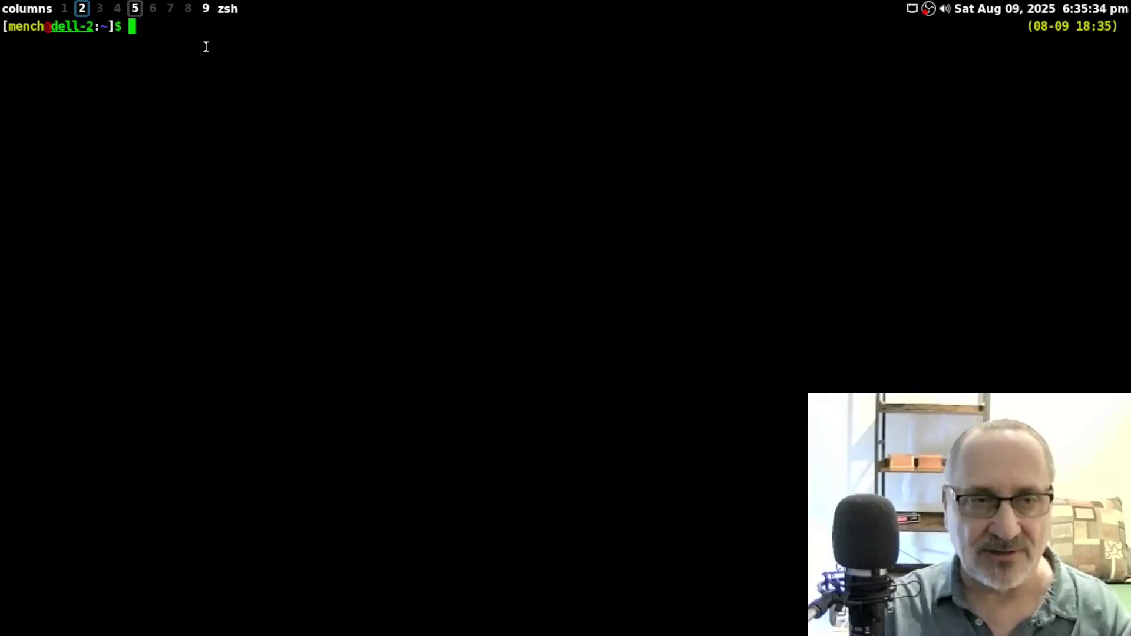
In the terminal, change to the ISO directory and list its contents.
text(cd iso)
key(Tab)
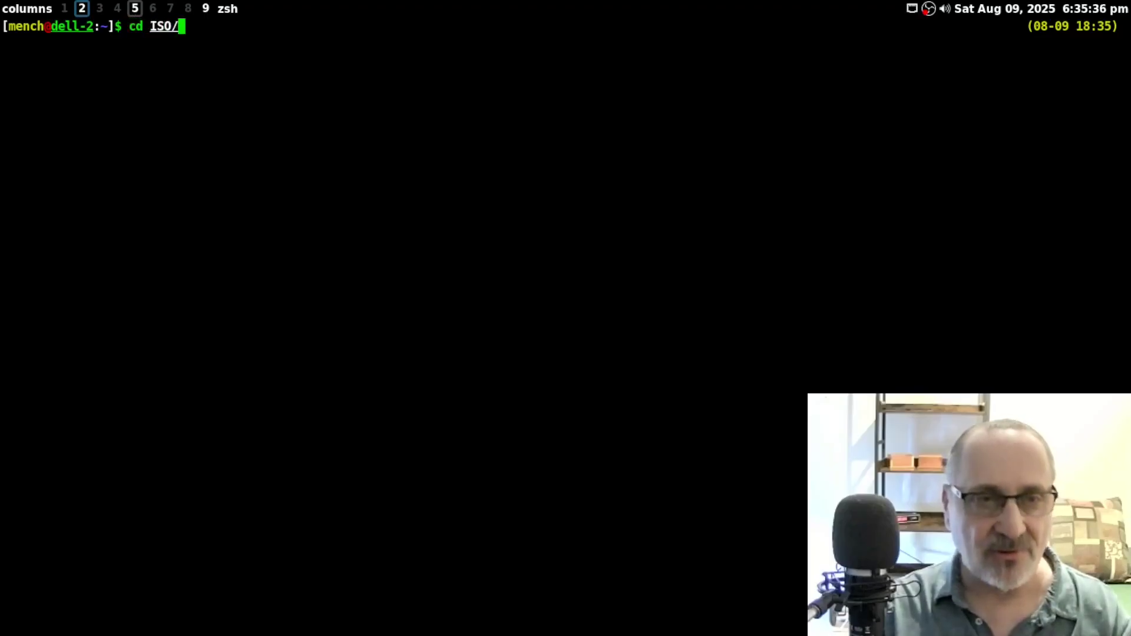
key(Return)
text(ls)
key(Return)
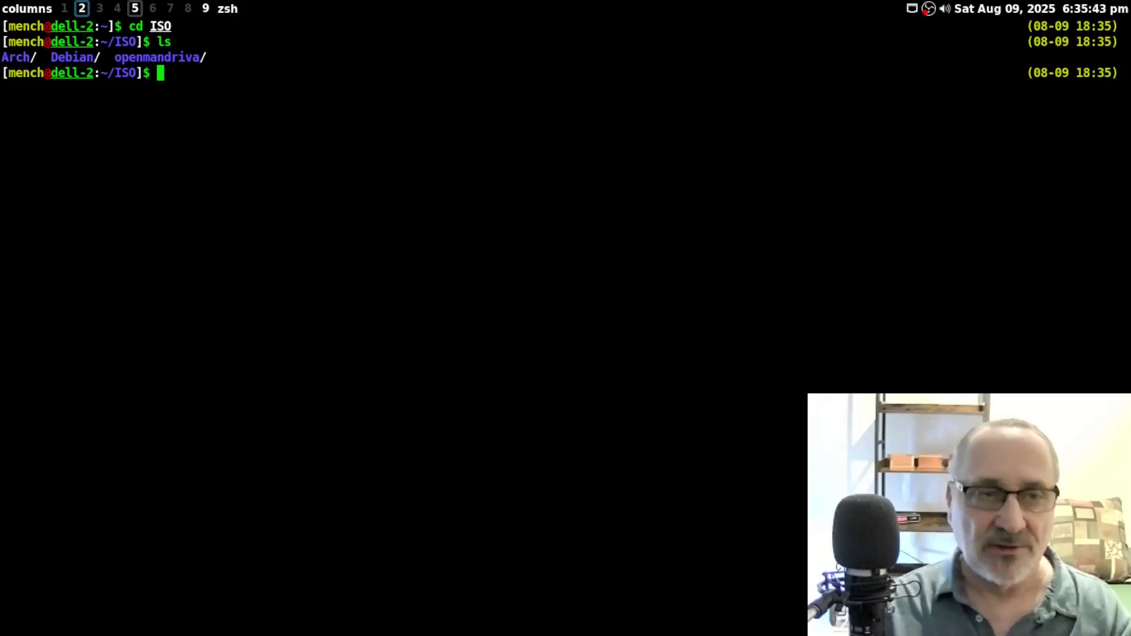
Change into the Debian subdirectory and clear the terminal screen.
text(cd debo)
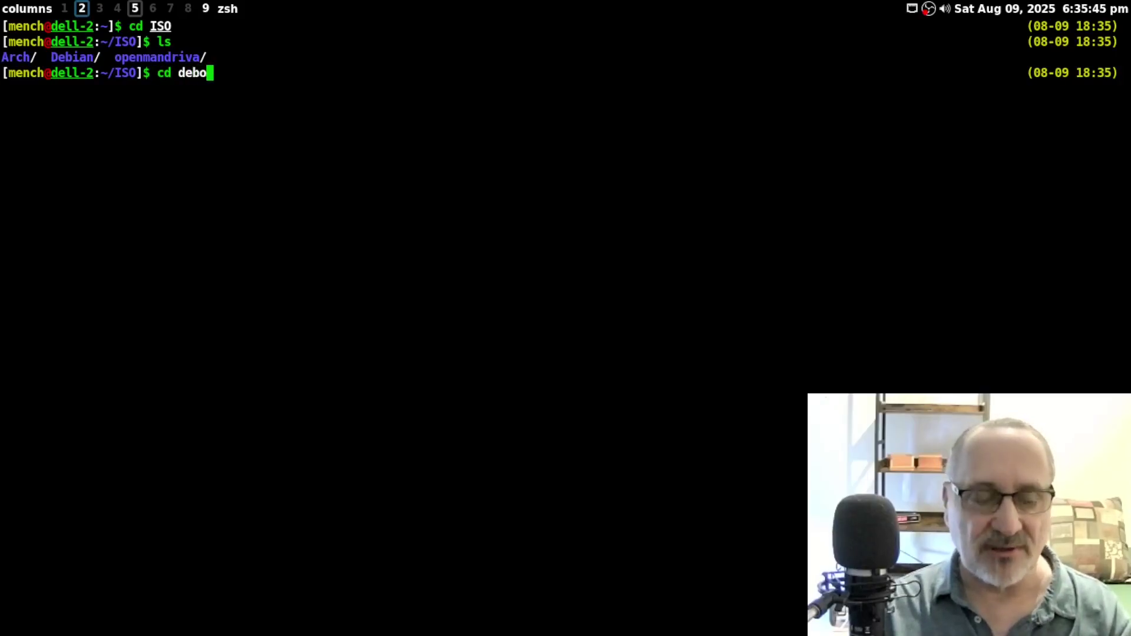
key(Tab)
key(BackSpace)
key(BackSpace)
key(BackSpace)
key(BackSpace)
key(BackSpace)
key(BackSpace)
key(BackSpace)
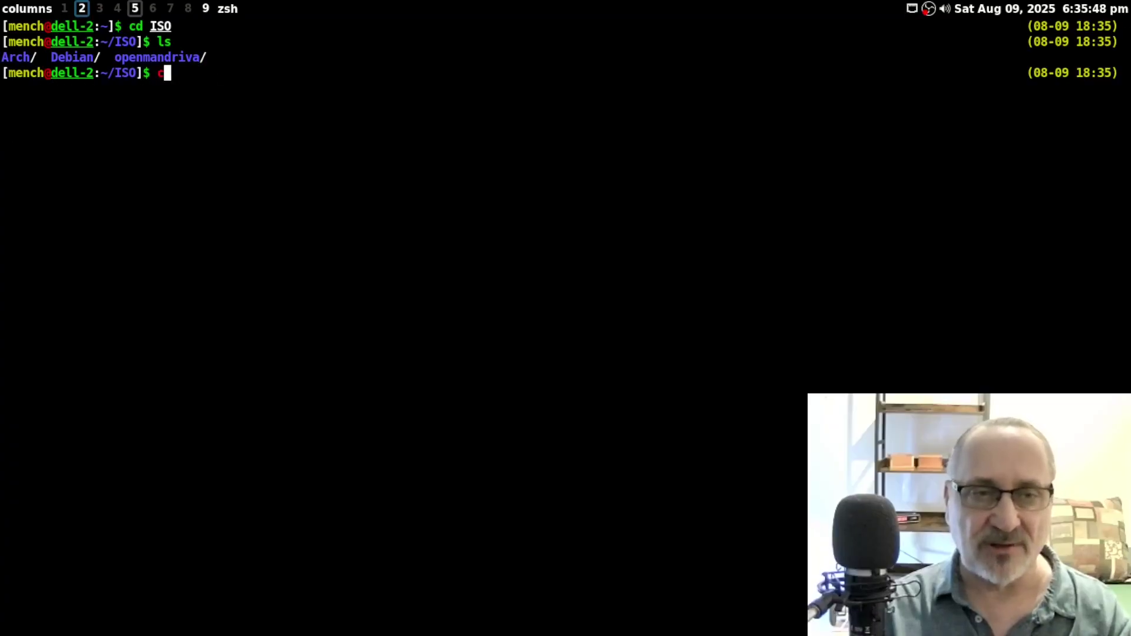
text(d Debian)
key(Return)
key(ctrl+l)
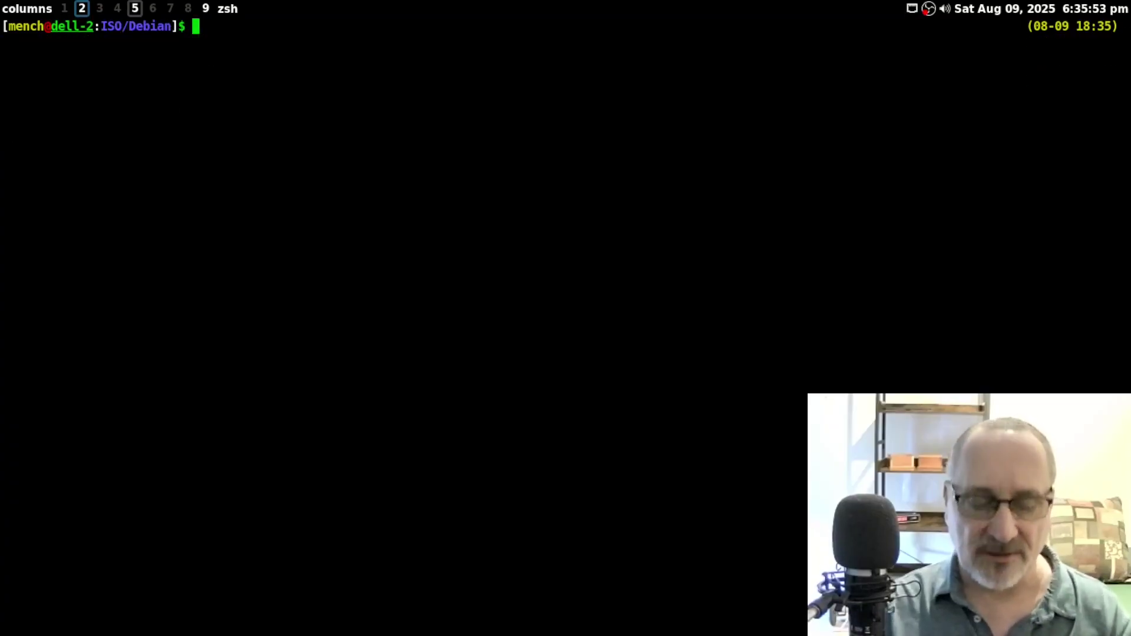
Enlarge the terminal text, list the Debian directory, and highlight the netinst ISO, SHA512SUMS and SHA512SUMS.sign file names in turn.
key(ctrl+plus)
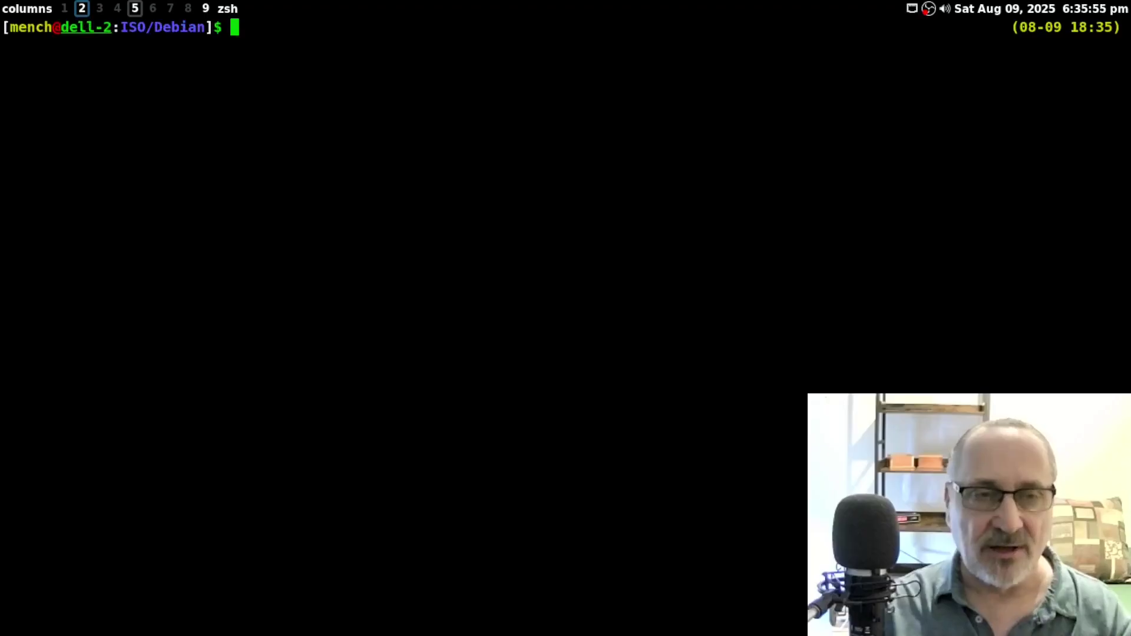
text(ls)
key(Return)
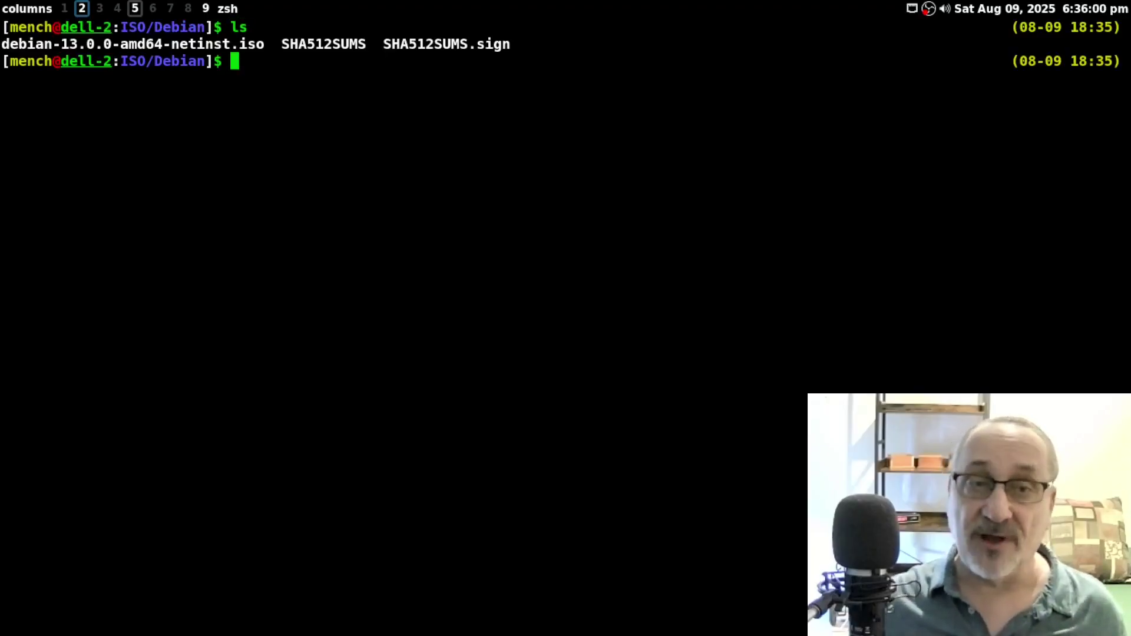
double_click(133, 44)
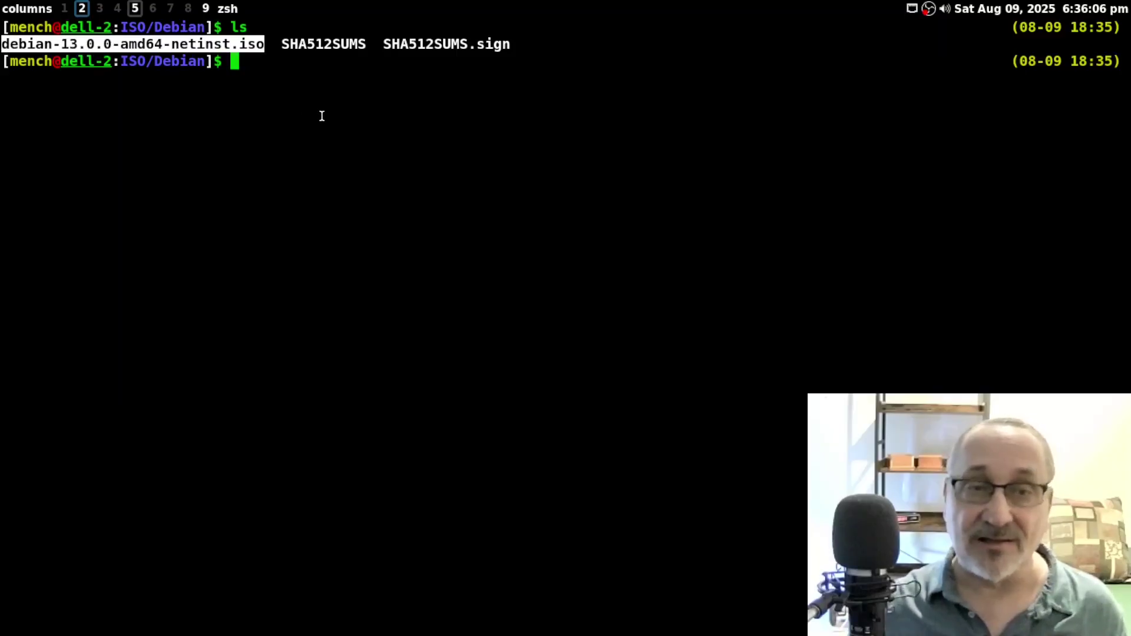
double_click(324, 44)
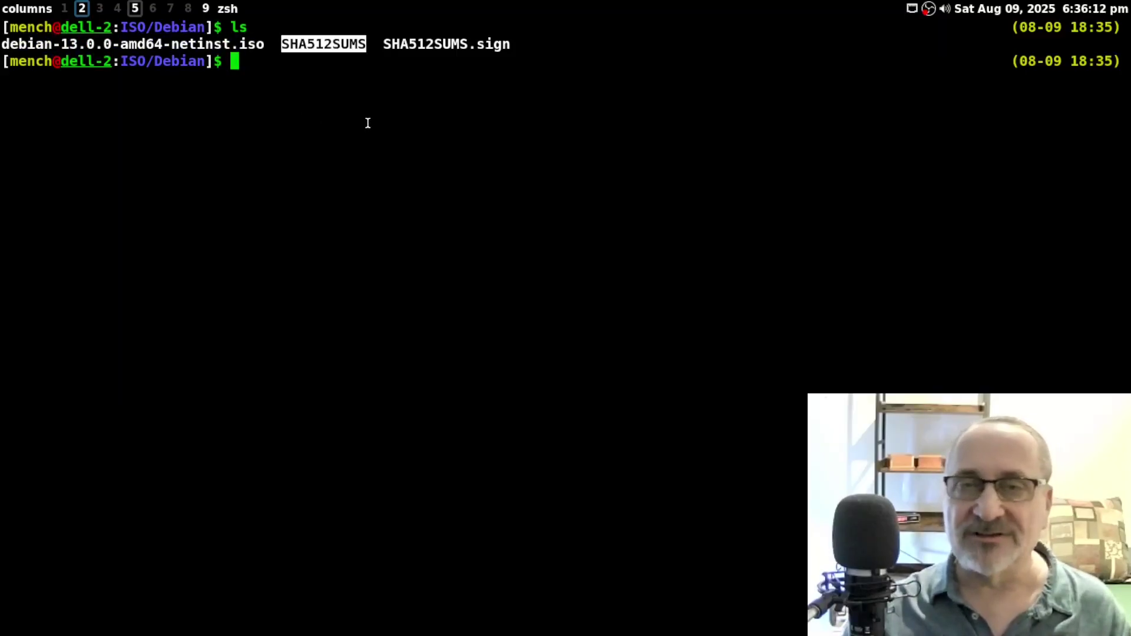
drag(383, 44, 516, 43)
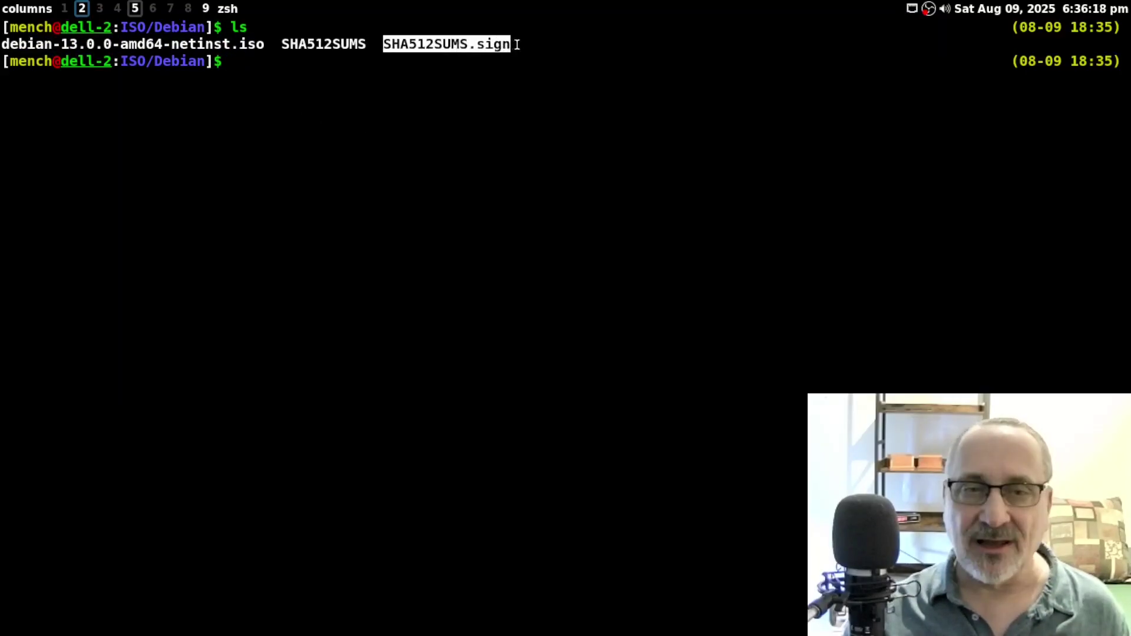
Clear the terminal, list the Debian directory in long format with ll, and highlight the netinst ISO's size through its file name.
click(393, 90)
key(ctrl+l)
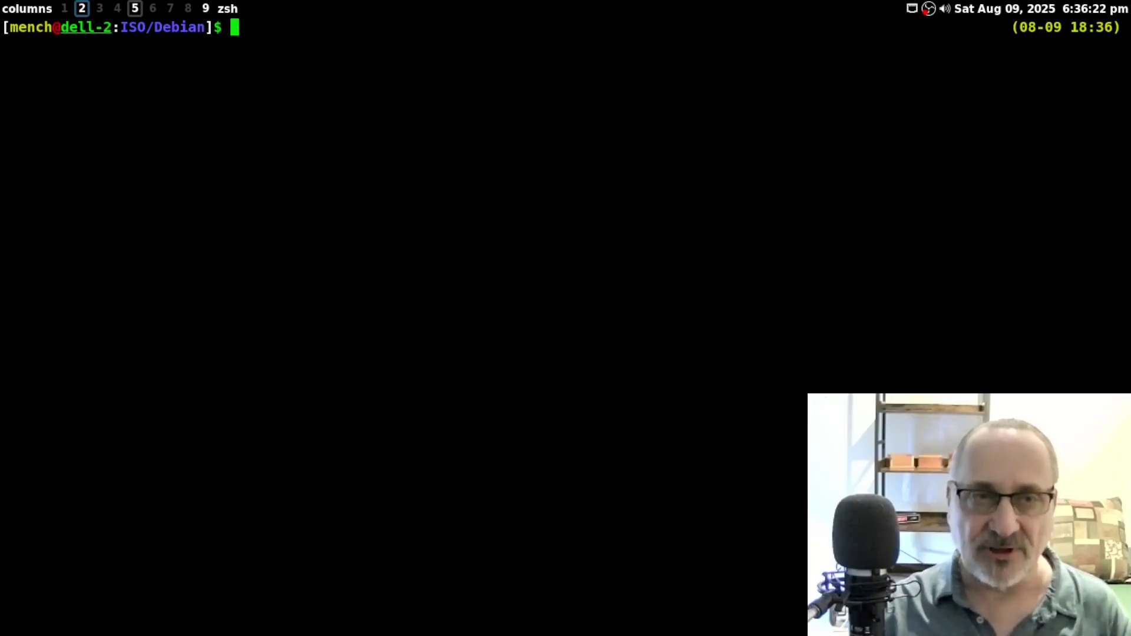
text(ll)
key(Return)
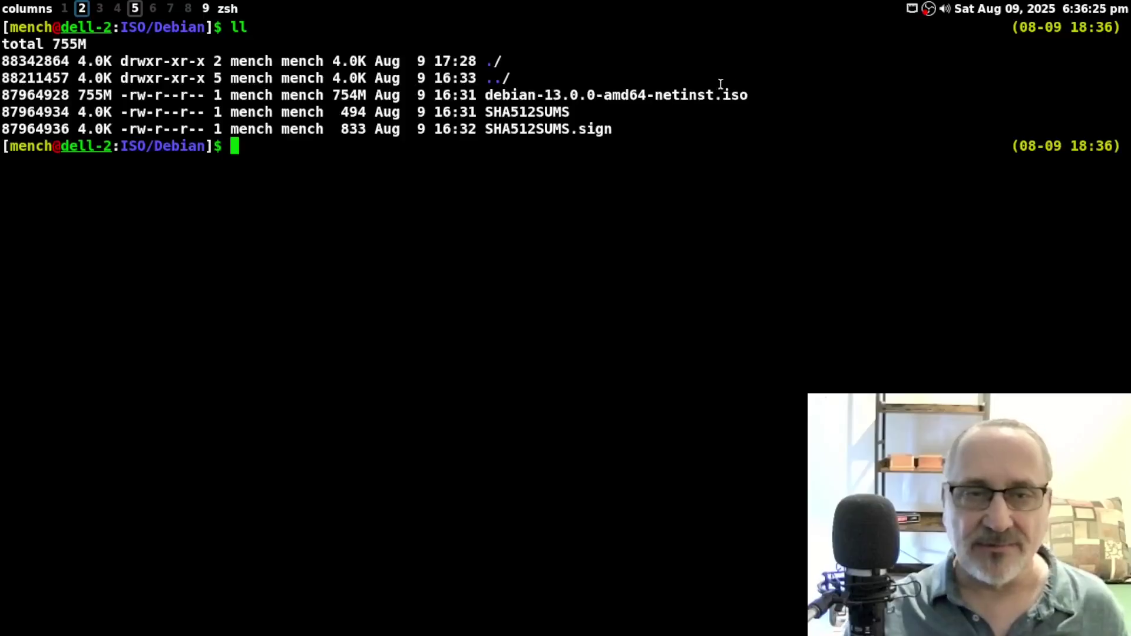
drag(333, 95, 749, 96)
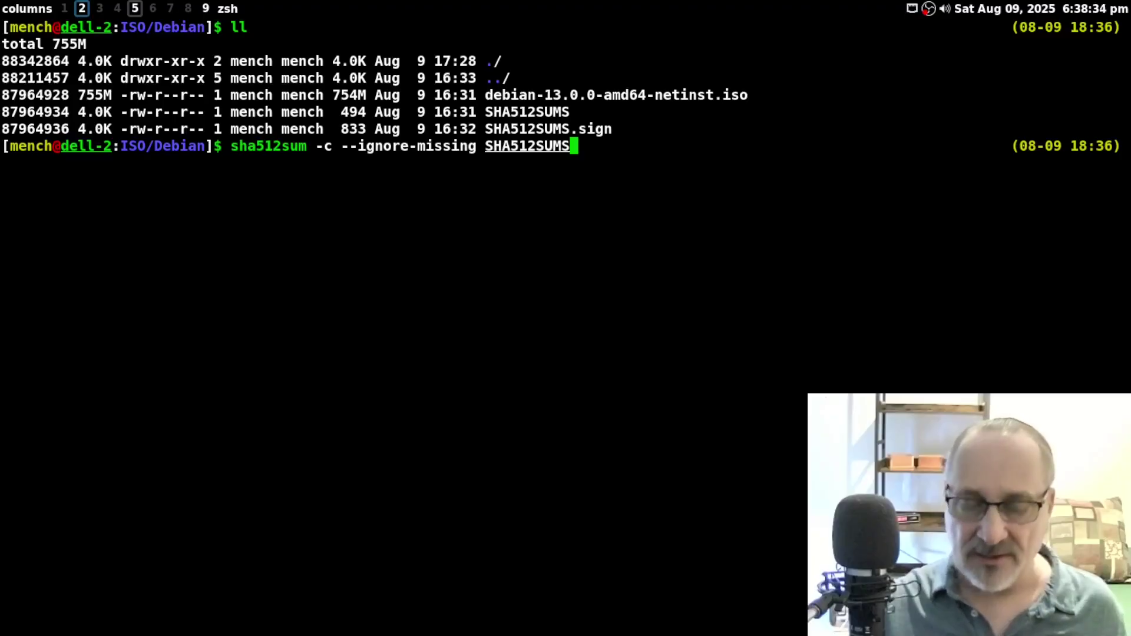
Check the ISO with sha512sum -c --ignore-missing SHA512SUMS, and receive GPG key 6294BE9B from keyserver keyring.debian.org.
key(Return)
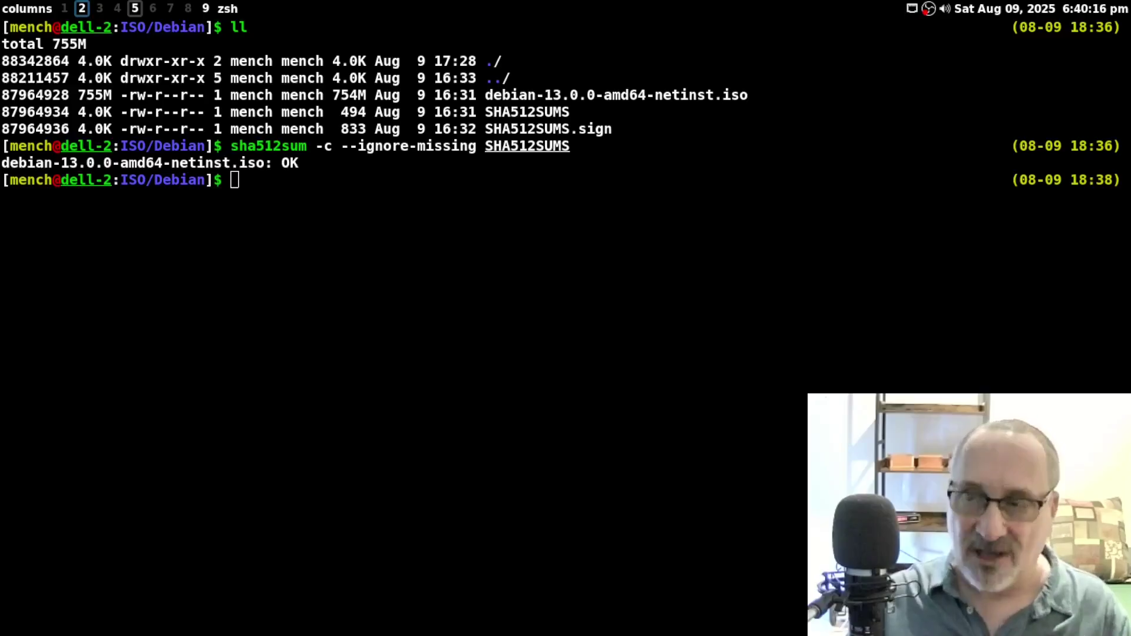
text(gpg --recv-key --keyserver keyring.debian.org 6294BE9B)
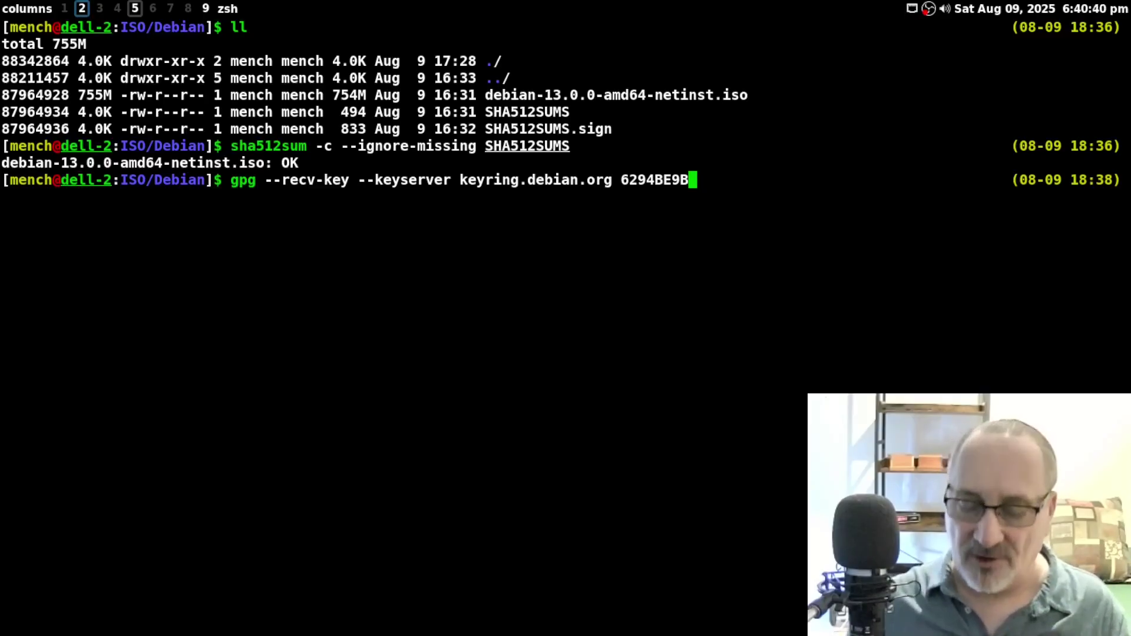
key(Return)
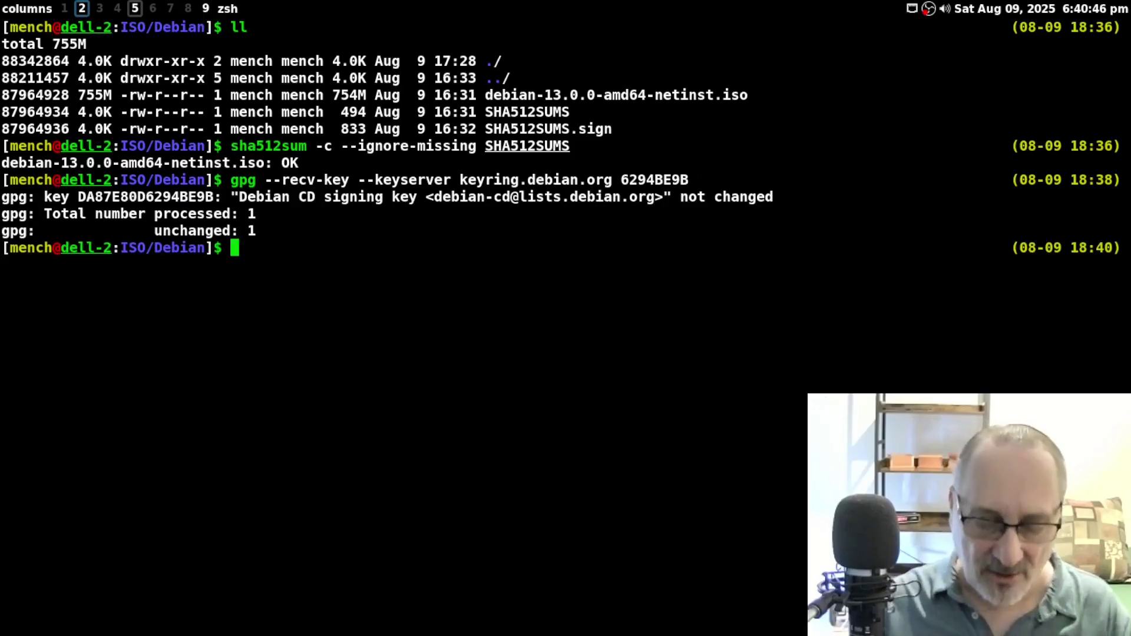
List the files on a cleared screen, verify SHA512SUMS against SHA512SUMS.sign with gpg, and highlight the signature verdict text.
key(ctrl+l)
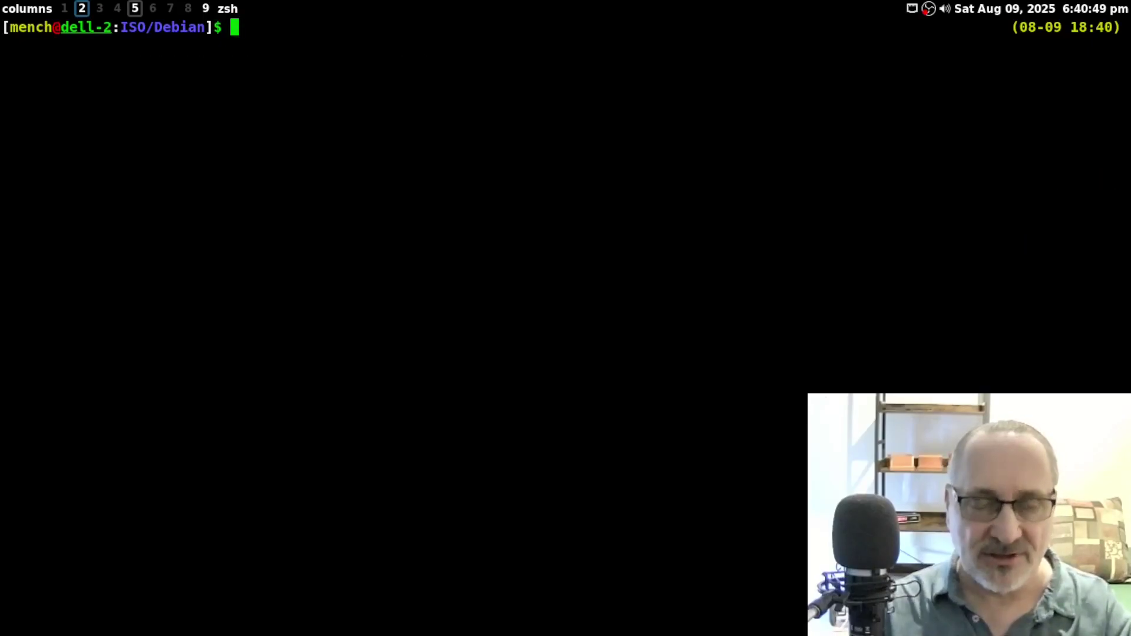
text(ls)
key(Return)
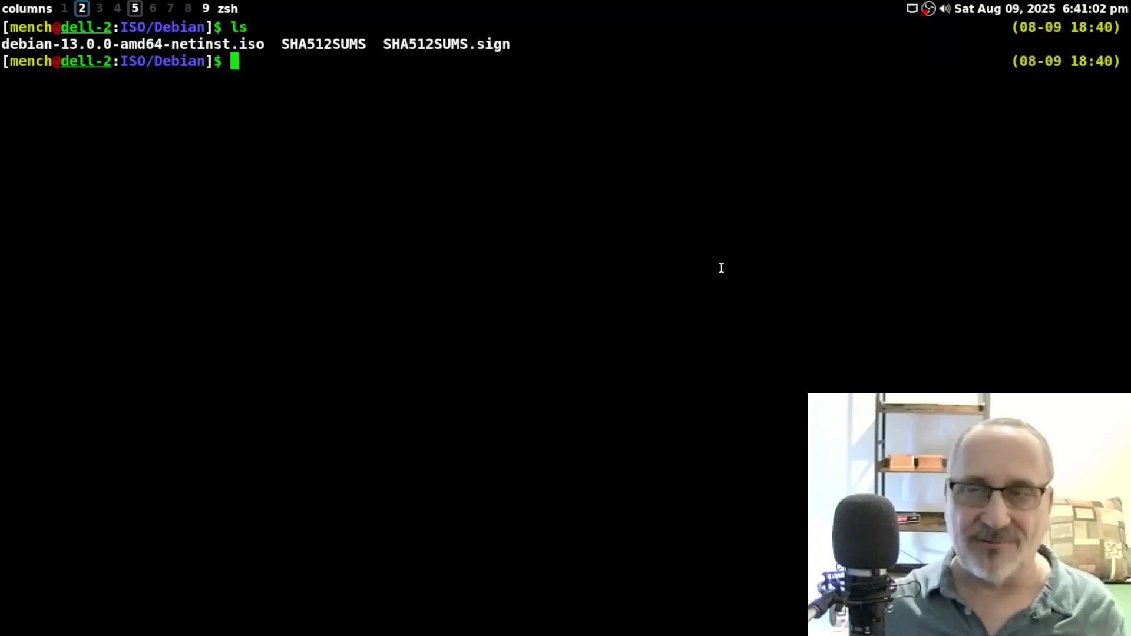
text(gpg --verify SHA512SUMS.sign SHA512SUMS)
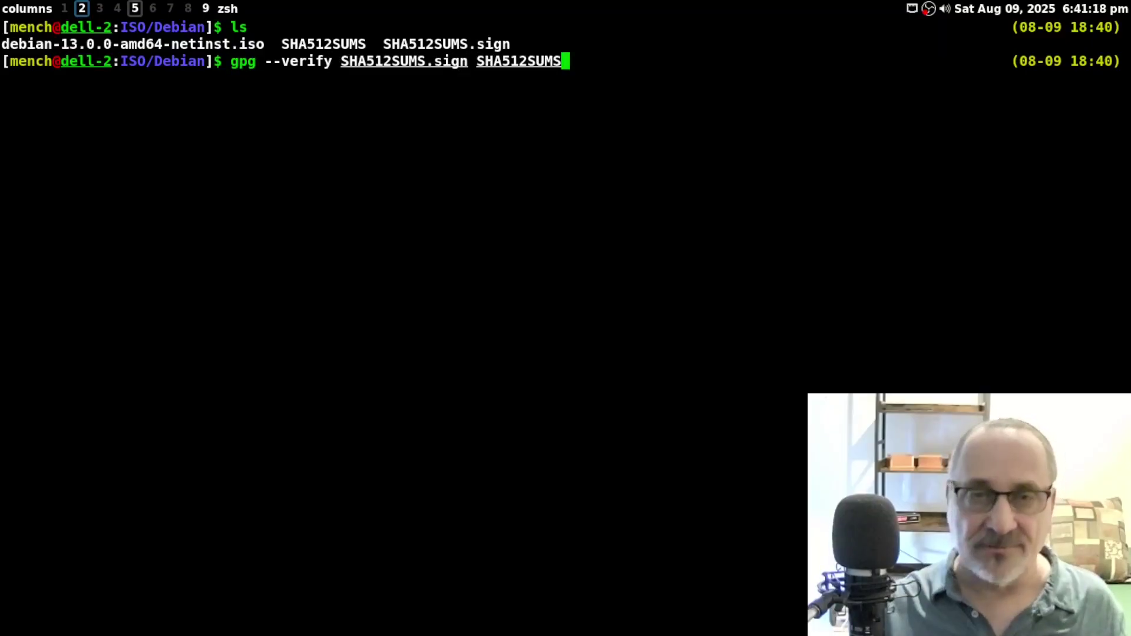
key(Return)
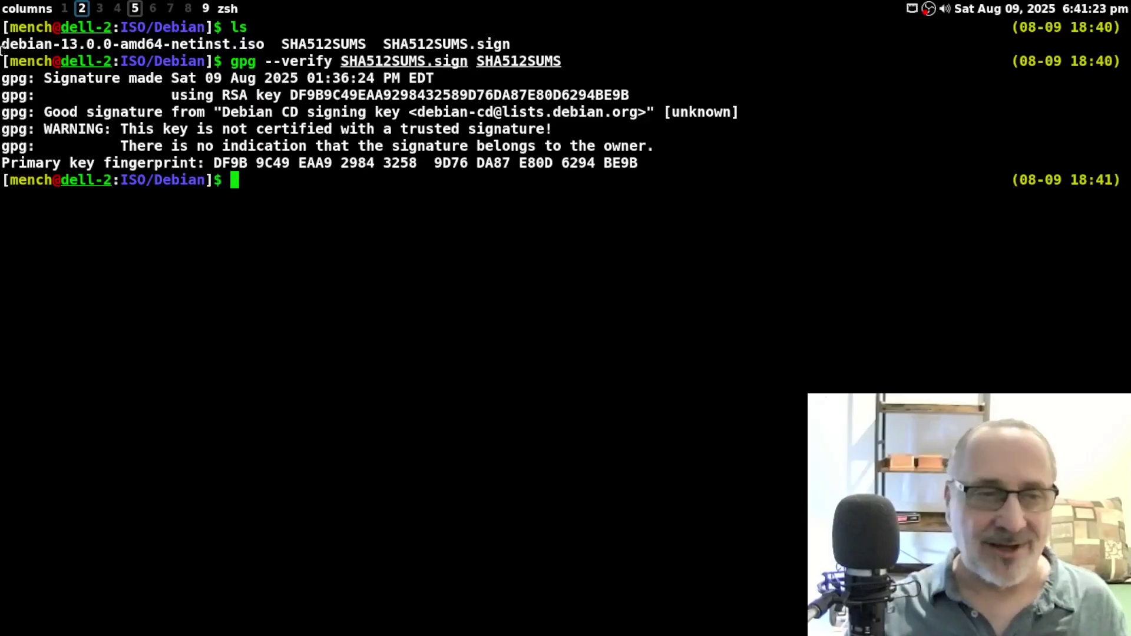
drag(36, 112, 401, 112)
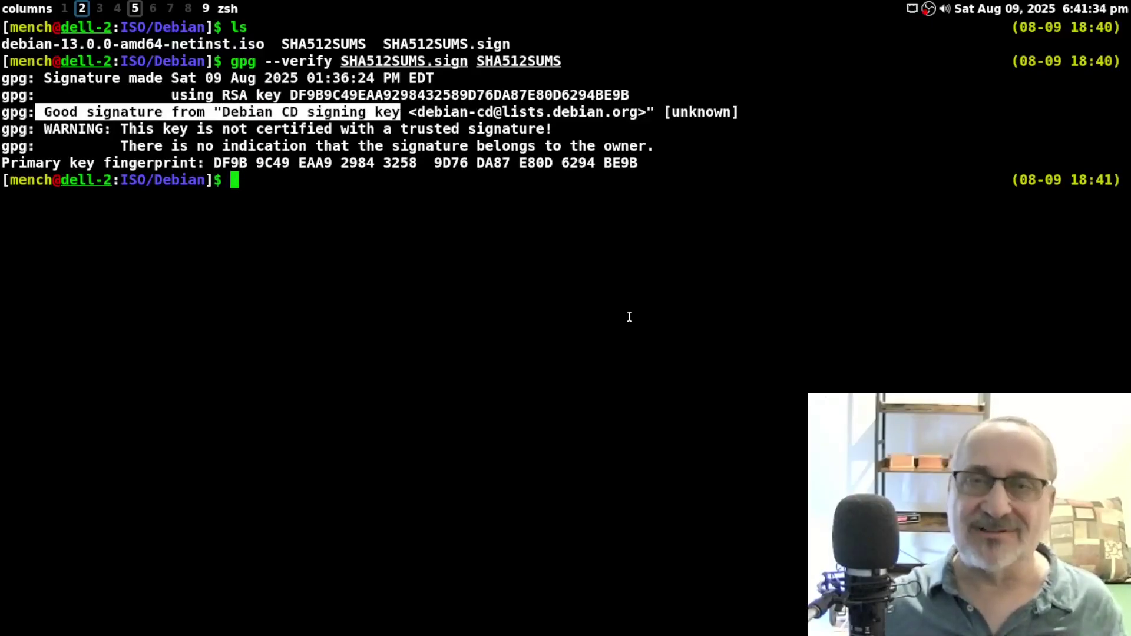
click(338, 200)
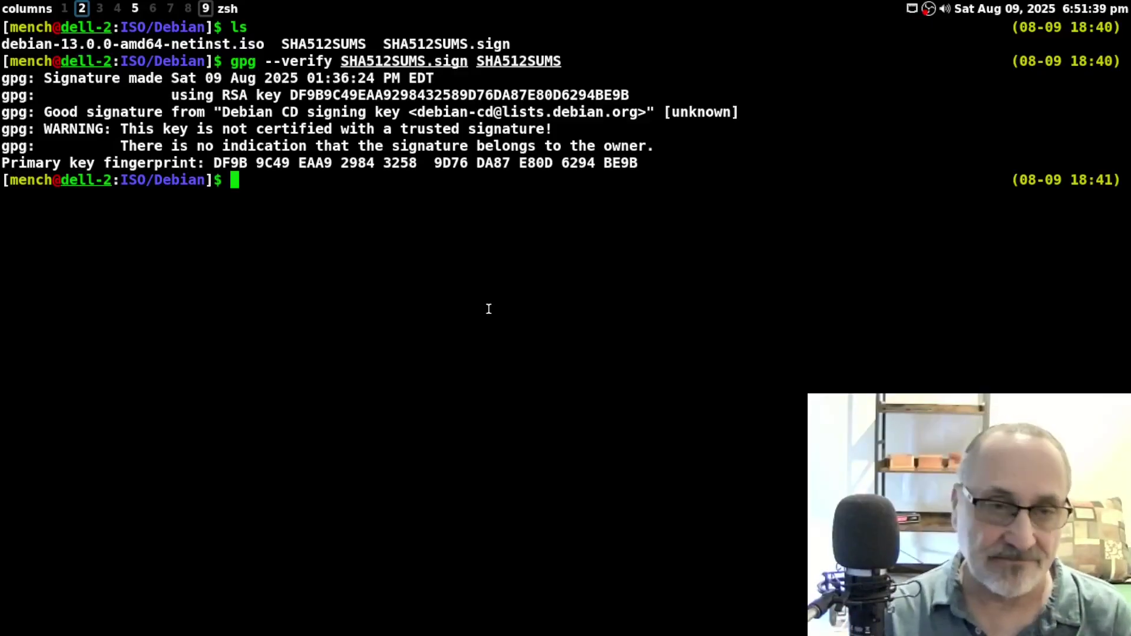
Clear the terminal, list the block devices with lsblk, and list the Debian directory's files.
key(ctrl+l)
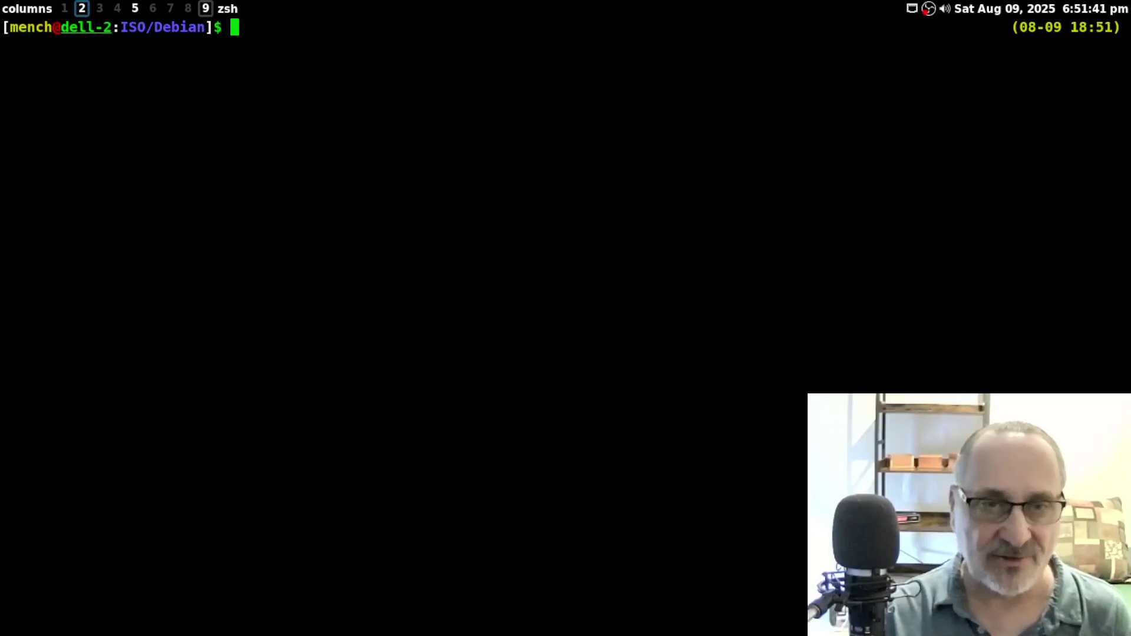
text(lsblk)
key(Return)
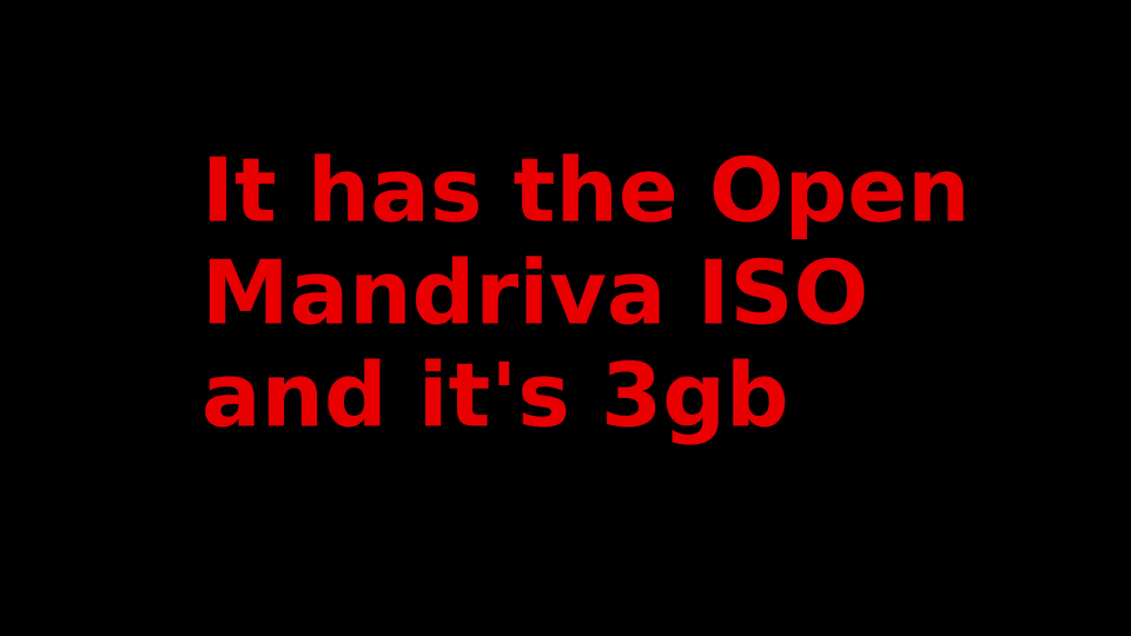
text(ls)
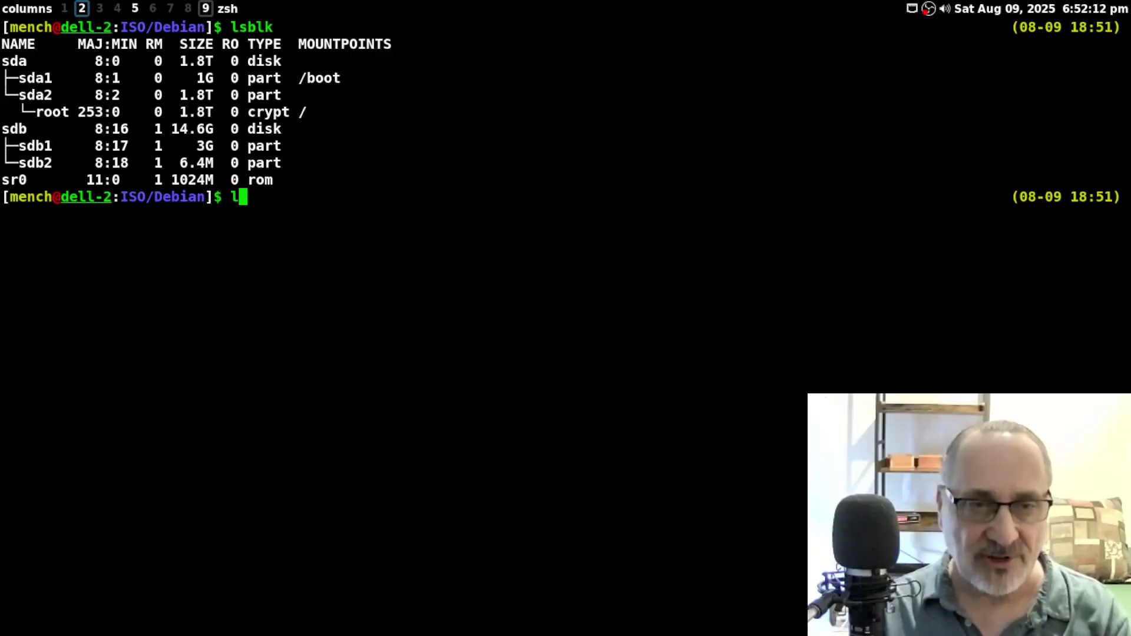
key(Return)
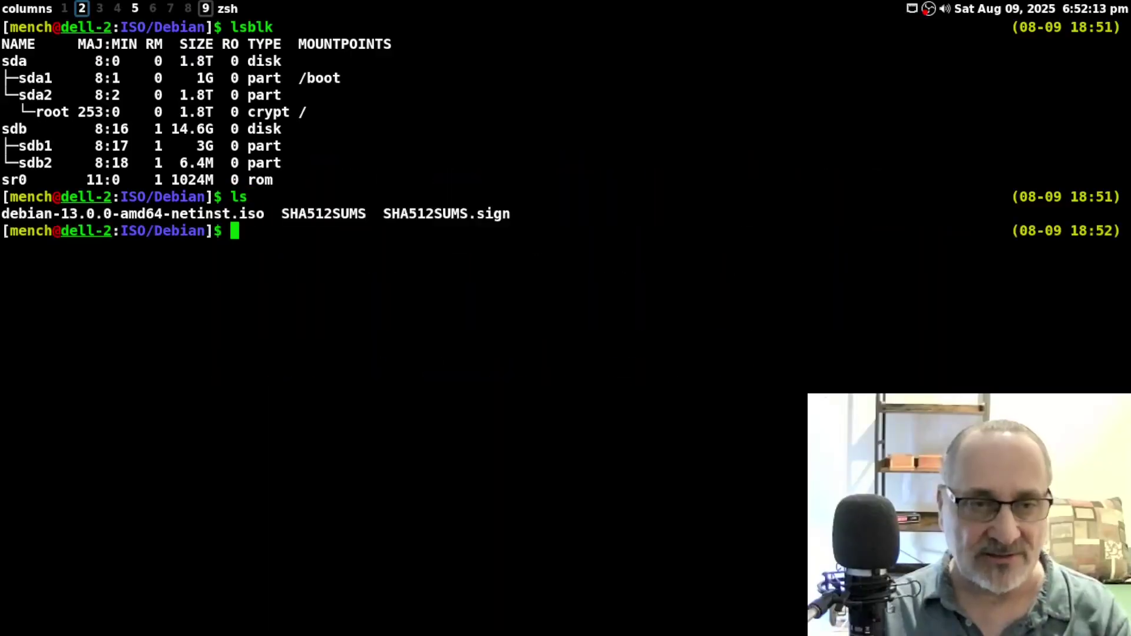
Copy debian-13.0.0-amd64-netinst.iso to /dev/sdb with cp, repeating the command through sudo !! and entering the account password.
text(cp deb)
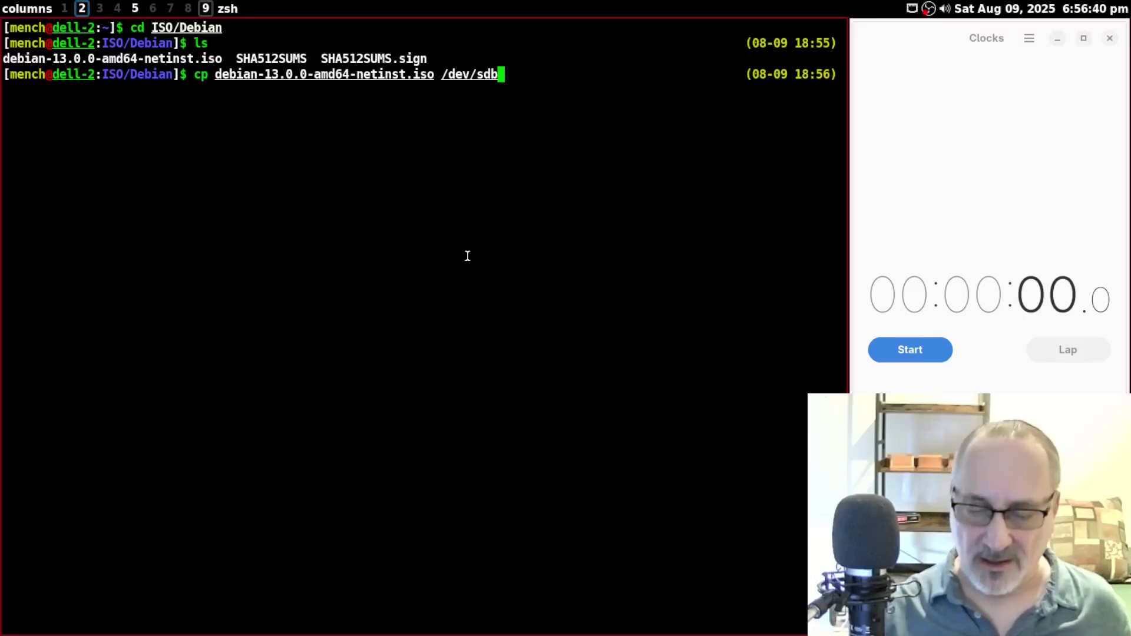
key(Return)
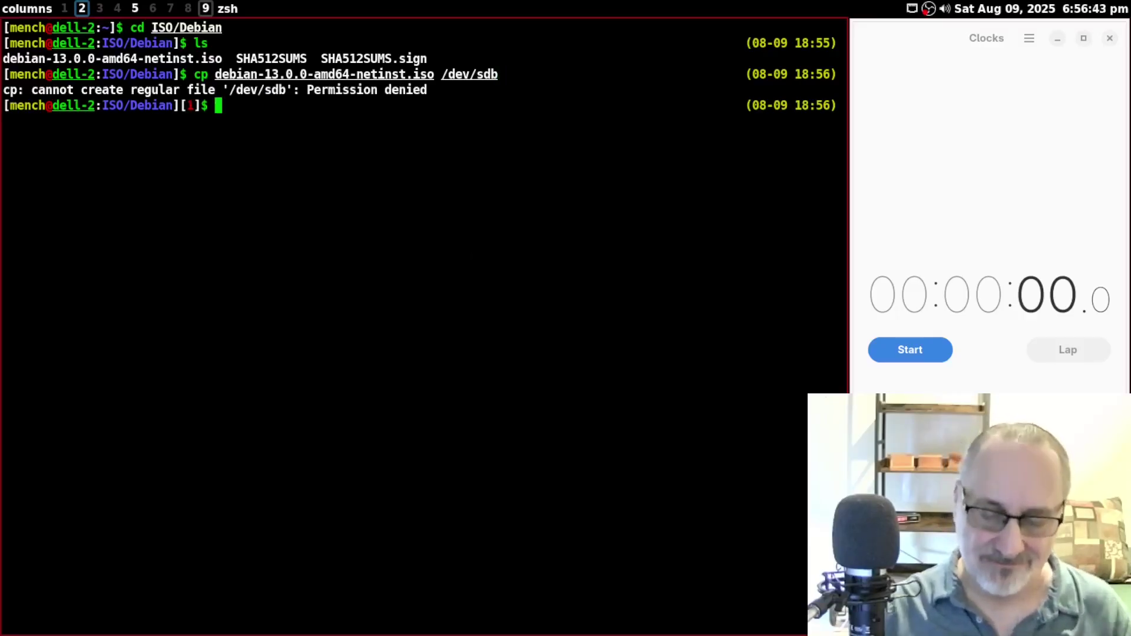
key(ctrl+l)
text(sudo !!)
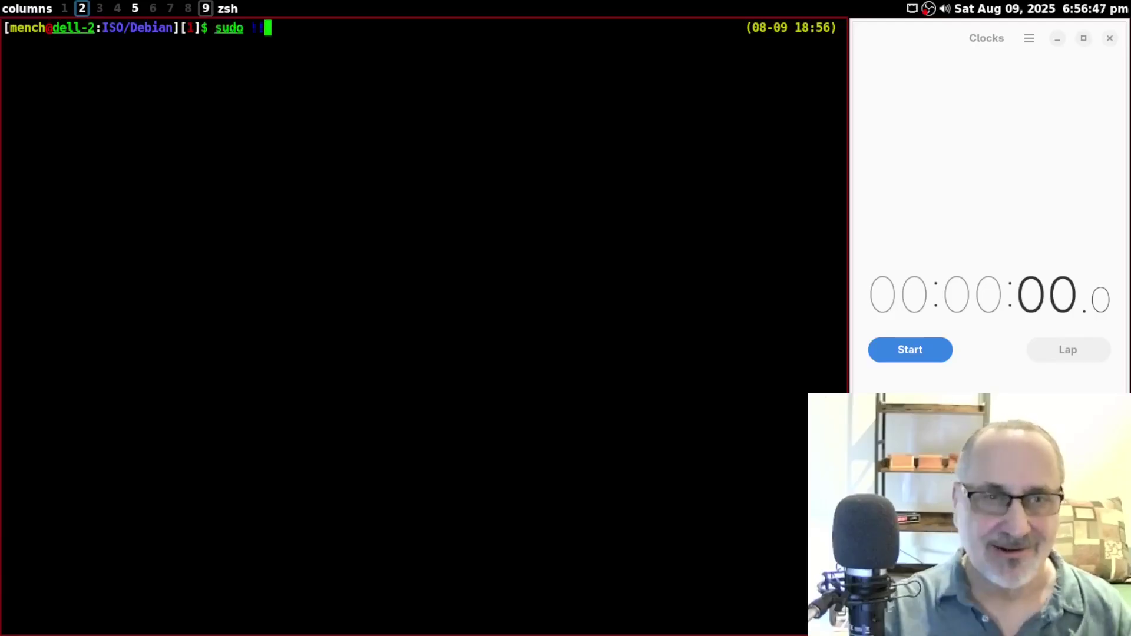
key(Return)
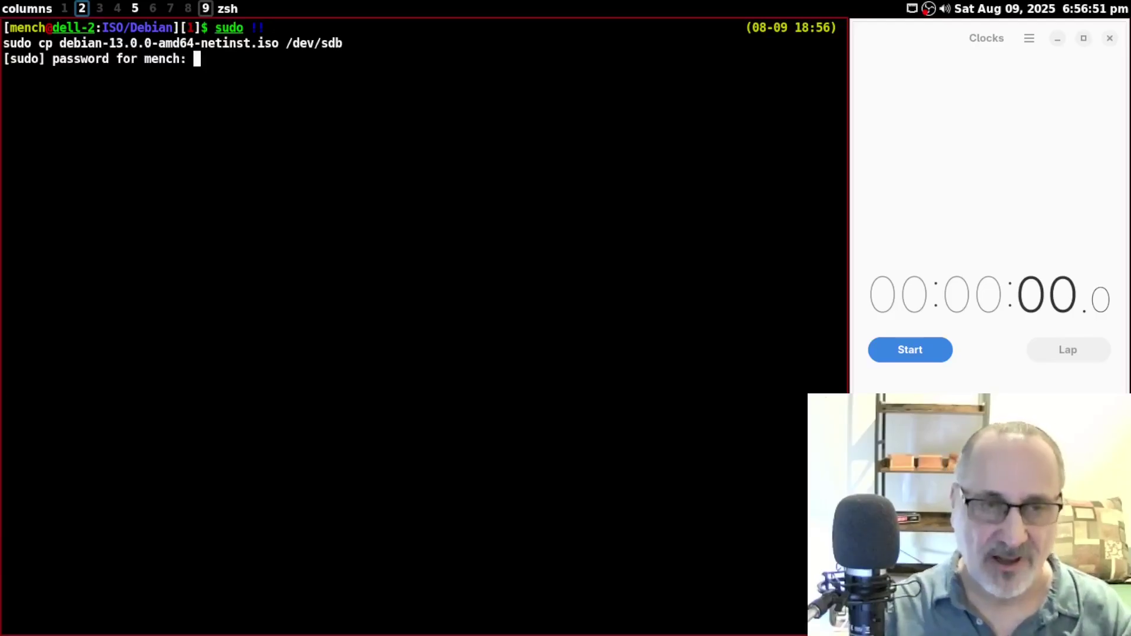
key(Return)
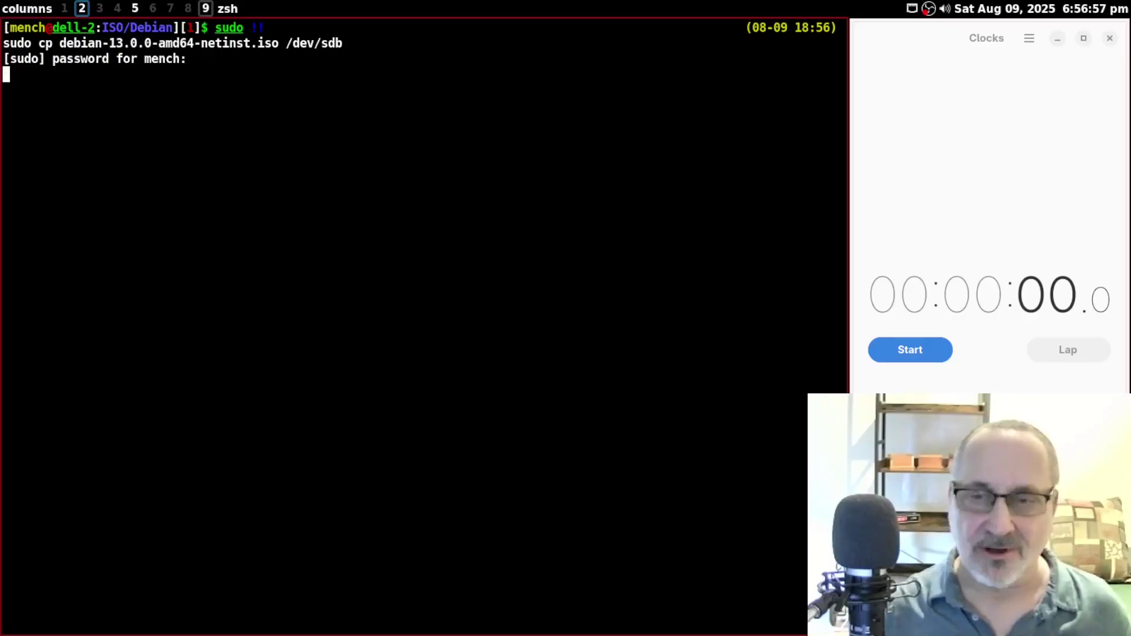
Time the ISO copy with the Clocks stopwatch, pausing it once the shell prompt returns.
click(914, 352)
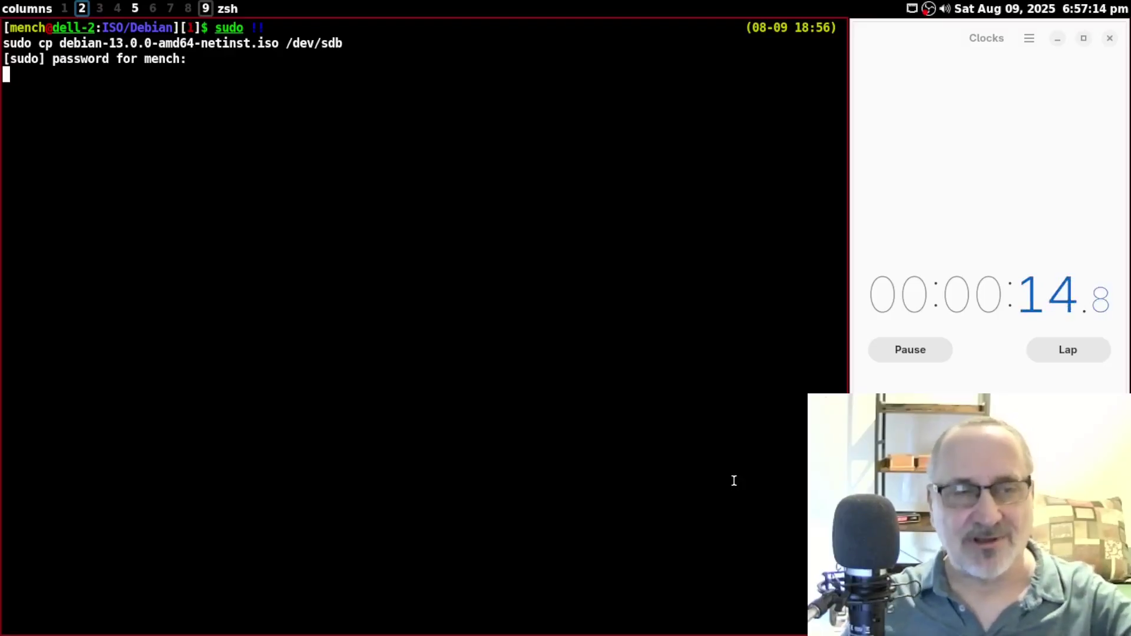
key(Return)
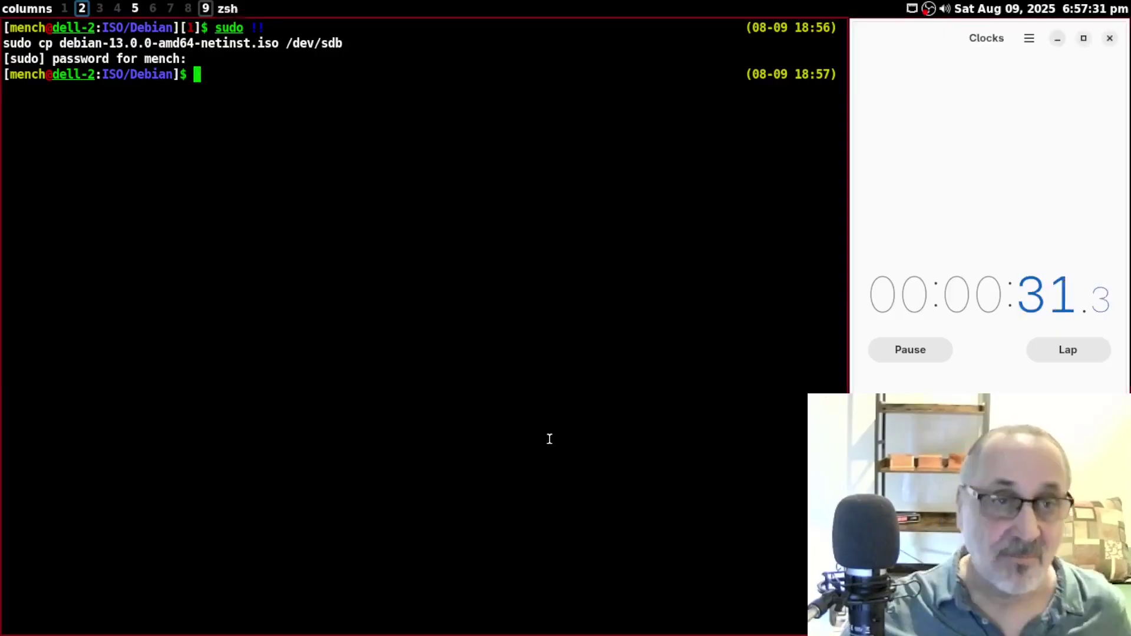
click(923, 357)
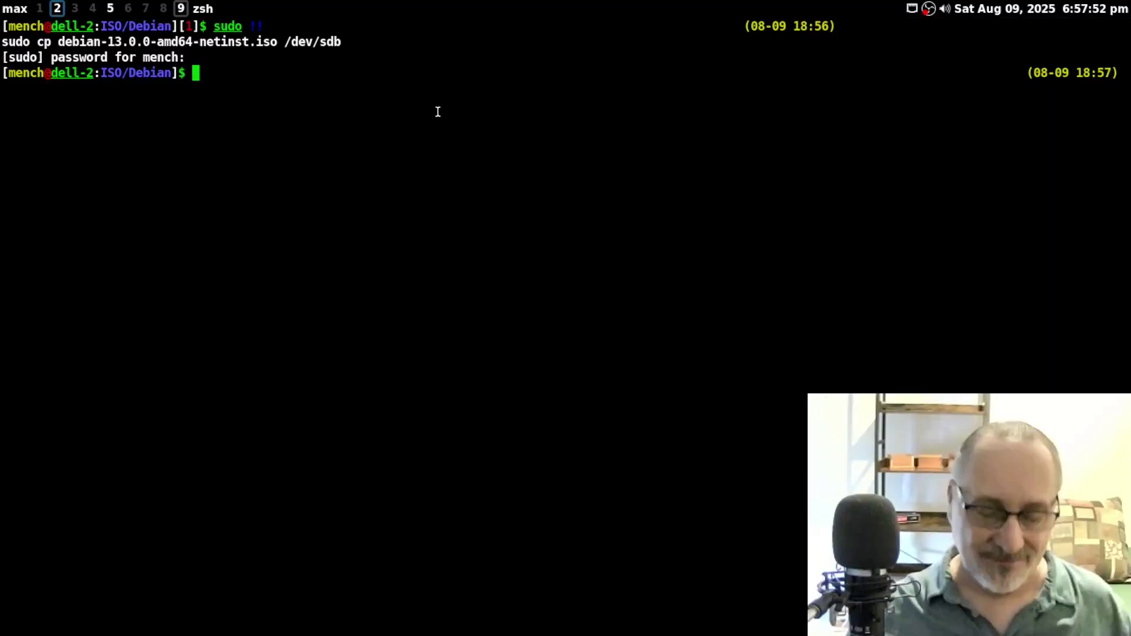
Clear the terminal and change to the home directory.
key(ctrl+l)
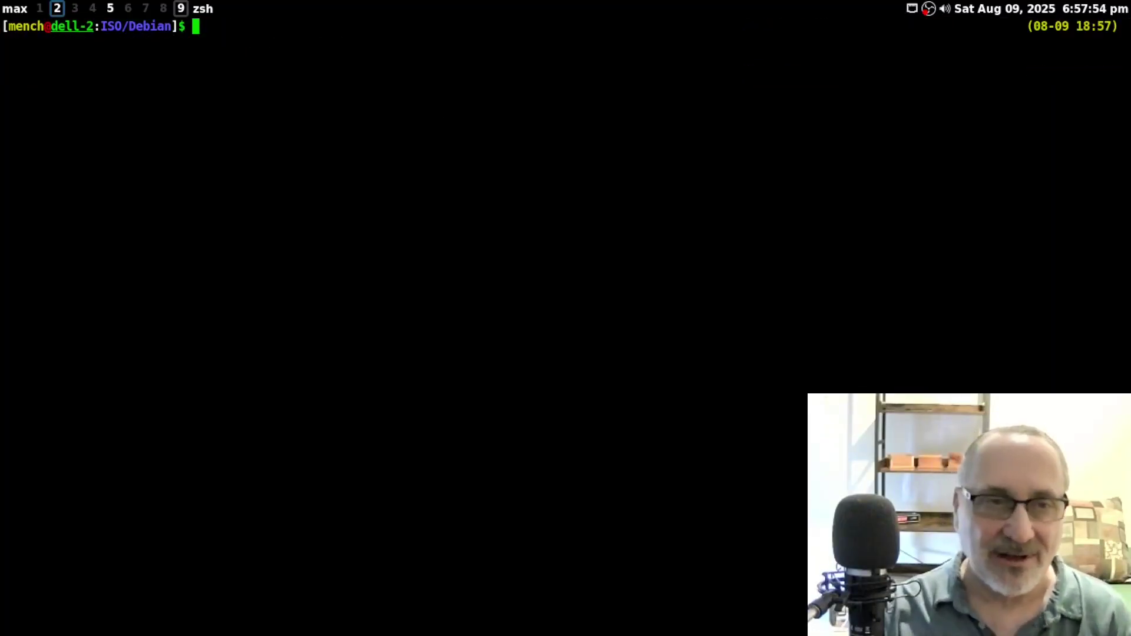
text(l)
key(BackSpace)
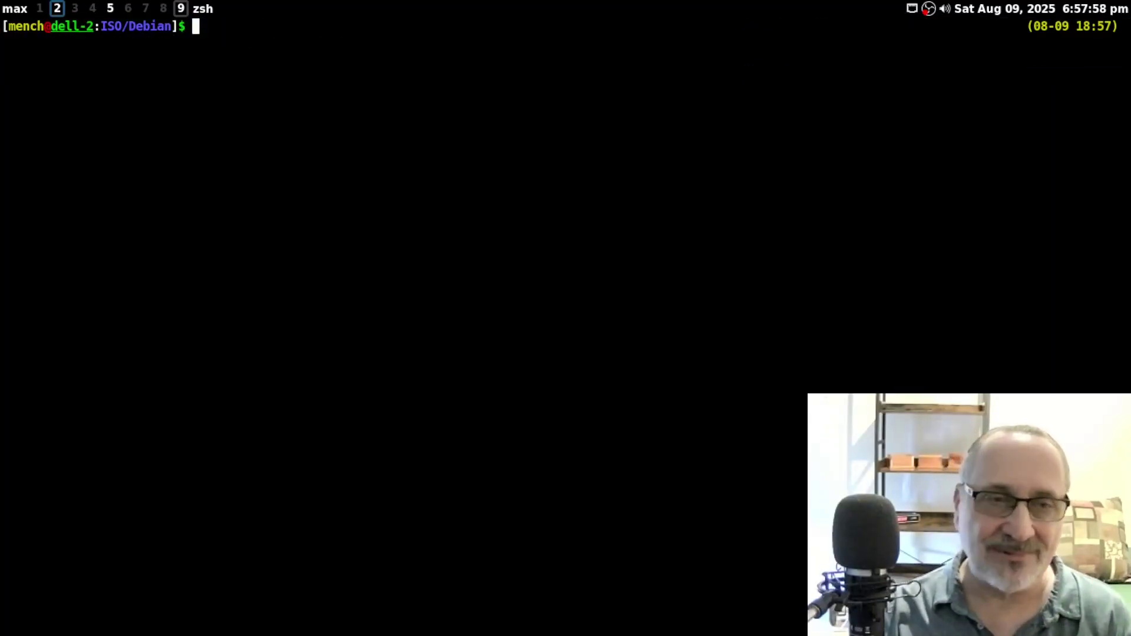
text(cd)
key(Return)
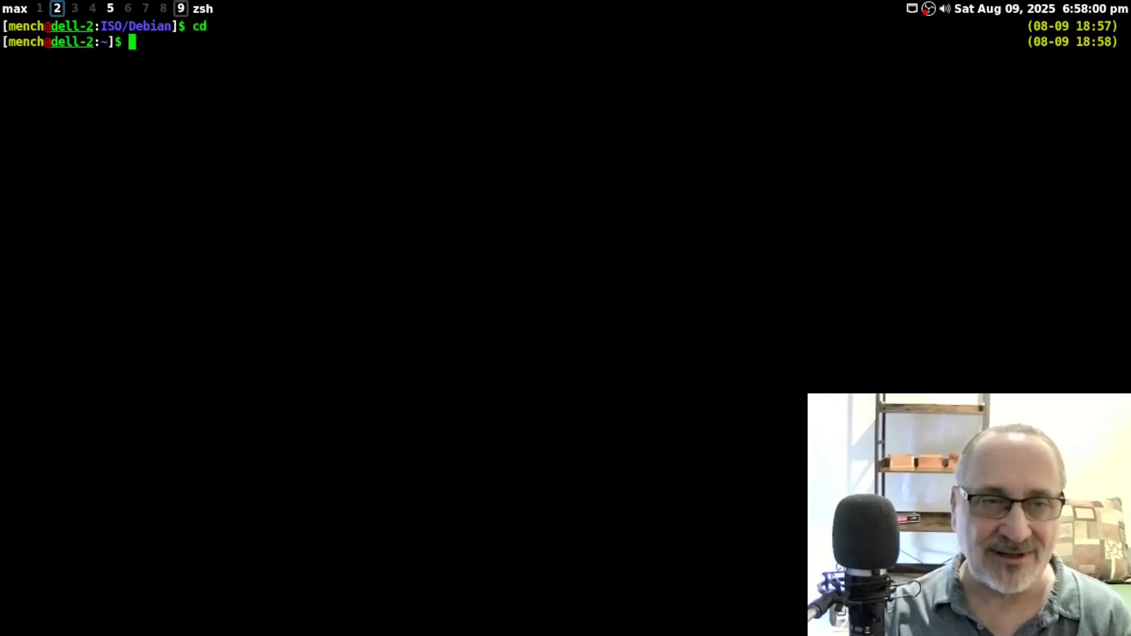
List the block devices with lsblk on a cleared screen and highlight the sdb1 partition's entry through its size.
key(ctrl+l)
text(lsbl)
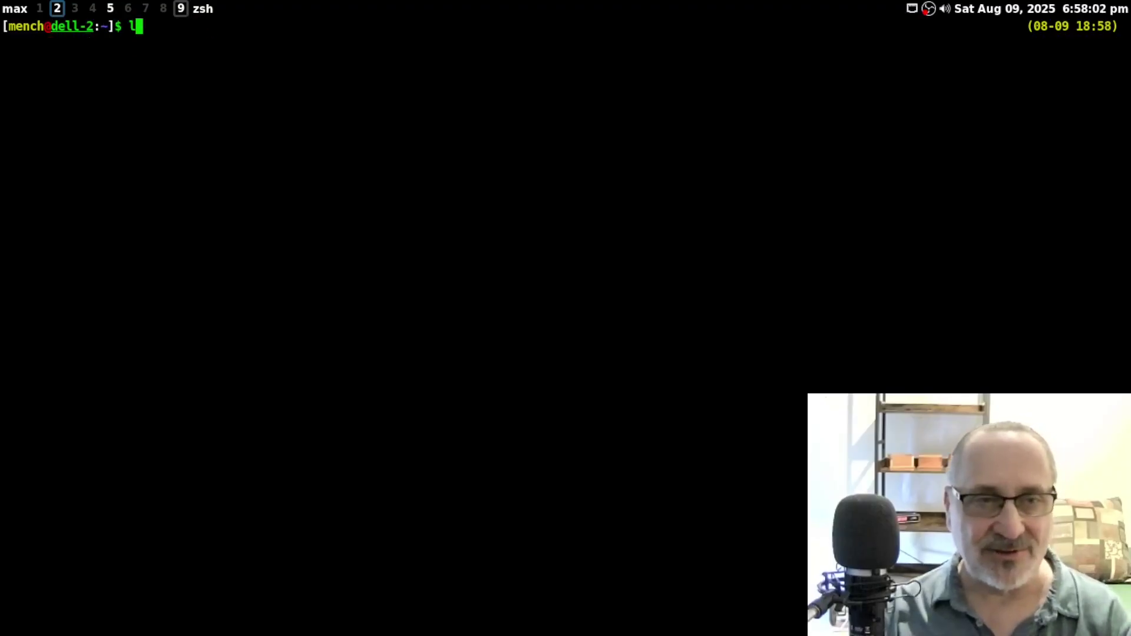
text(k)
key(Return)
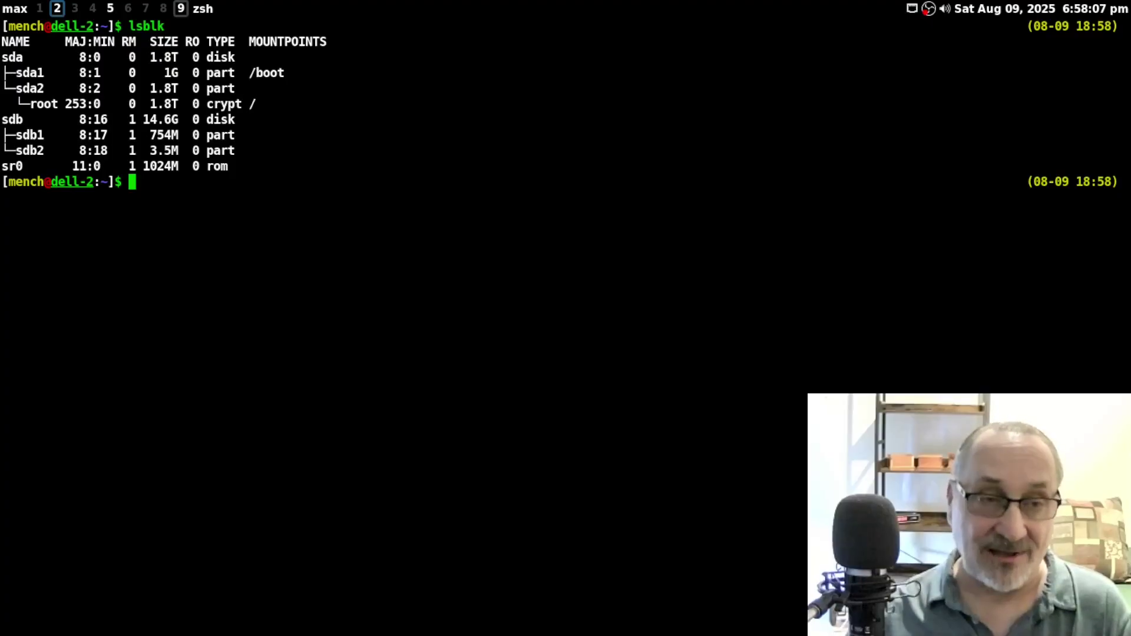
drag(8, 135, 179, 135)
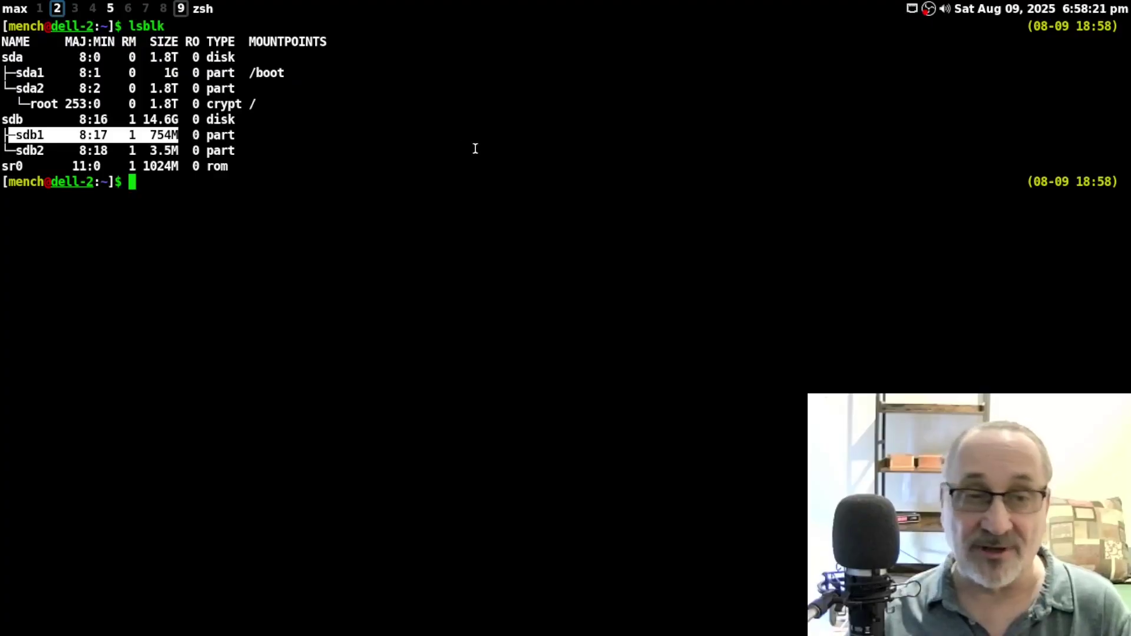
click(404, 200)
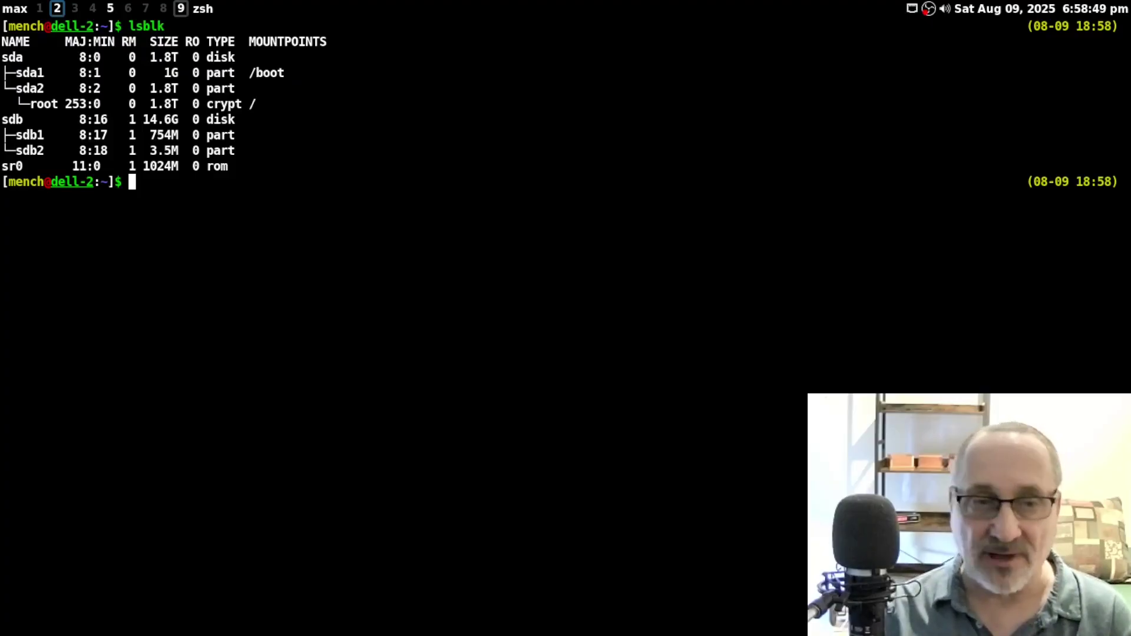
Mount the USB drive with the mount command, change into /mnt, and clear the terminal.
text(mount)
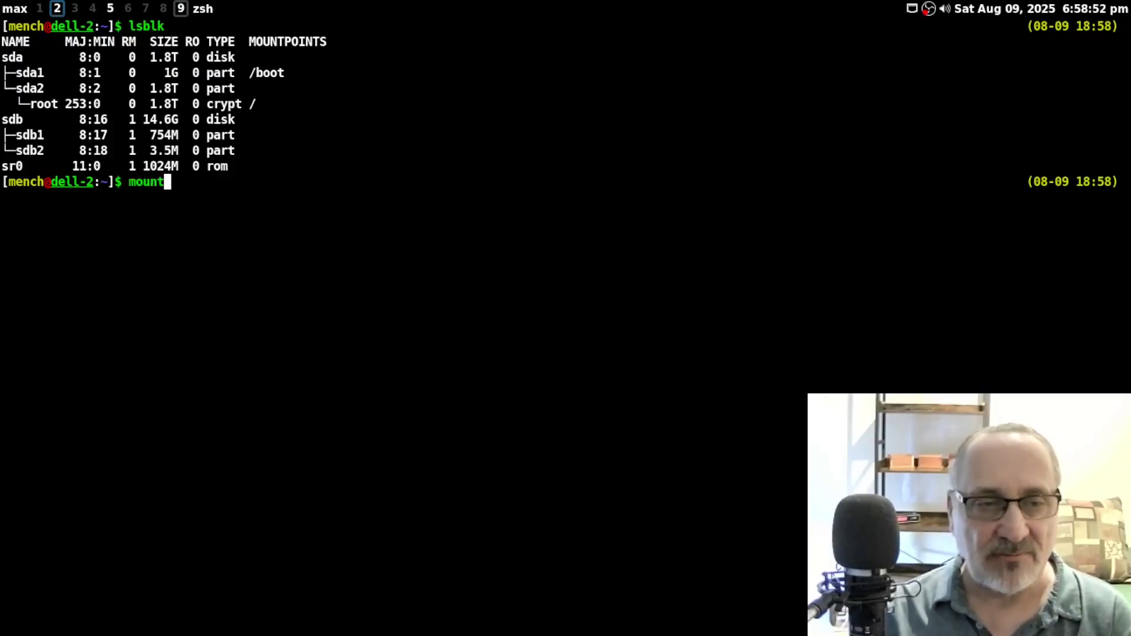
key(Return)
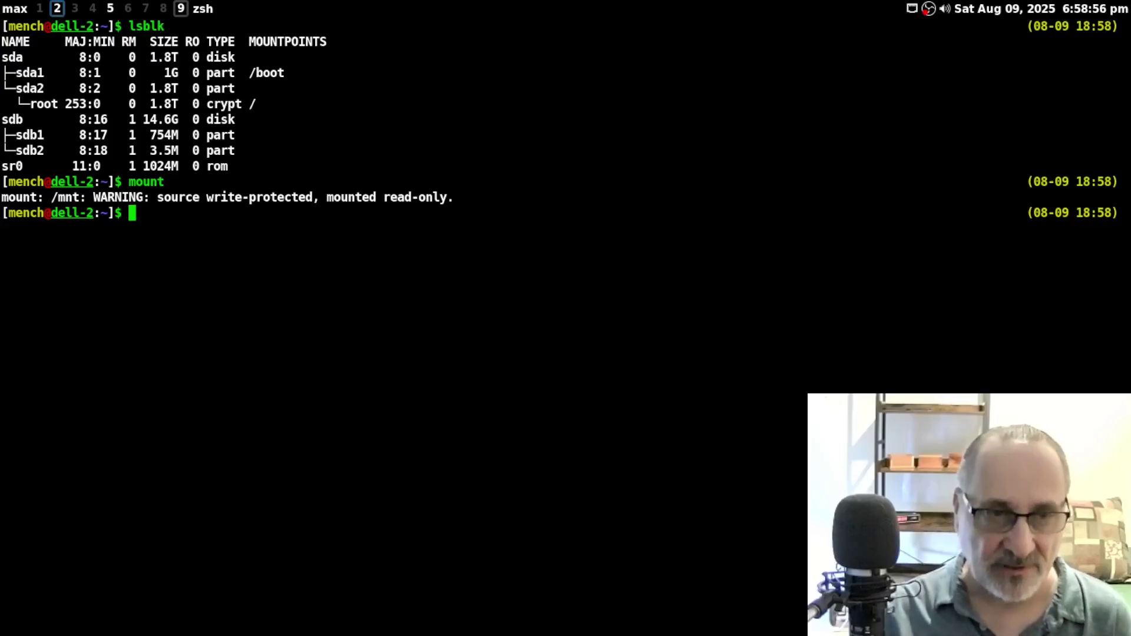
text(/mn)
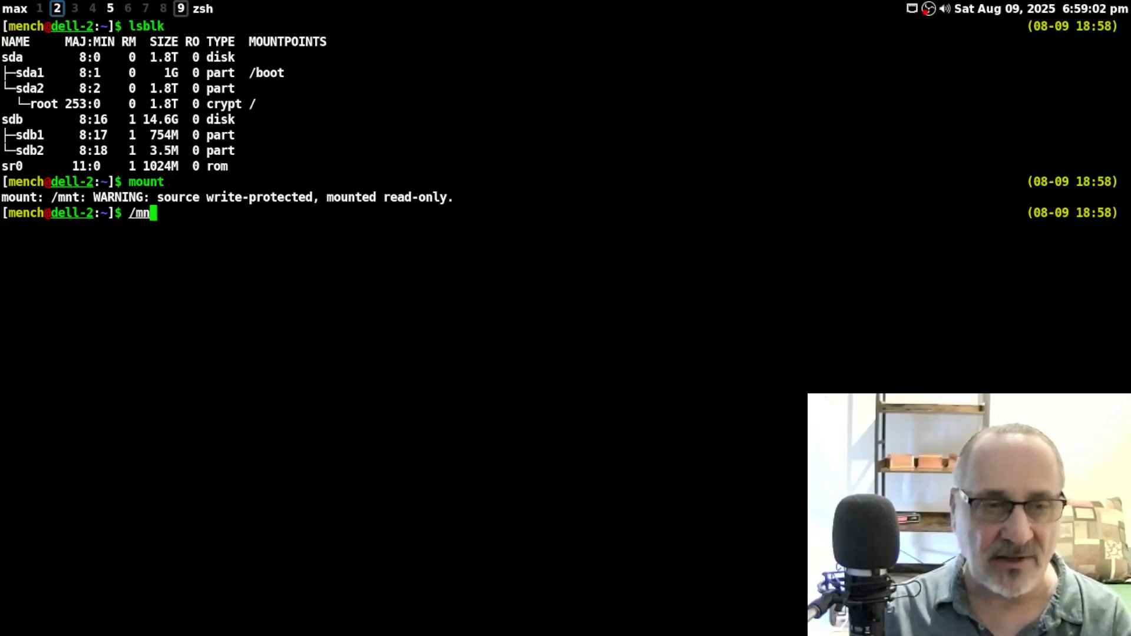
text(t)
key(Return)
key(ctrl+l)
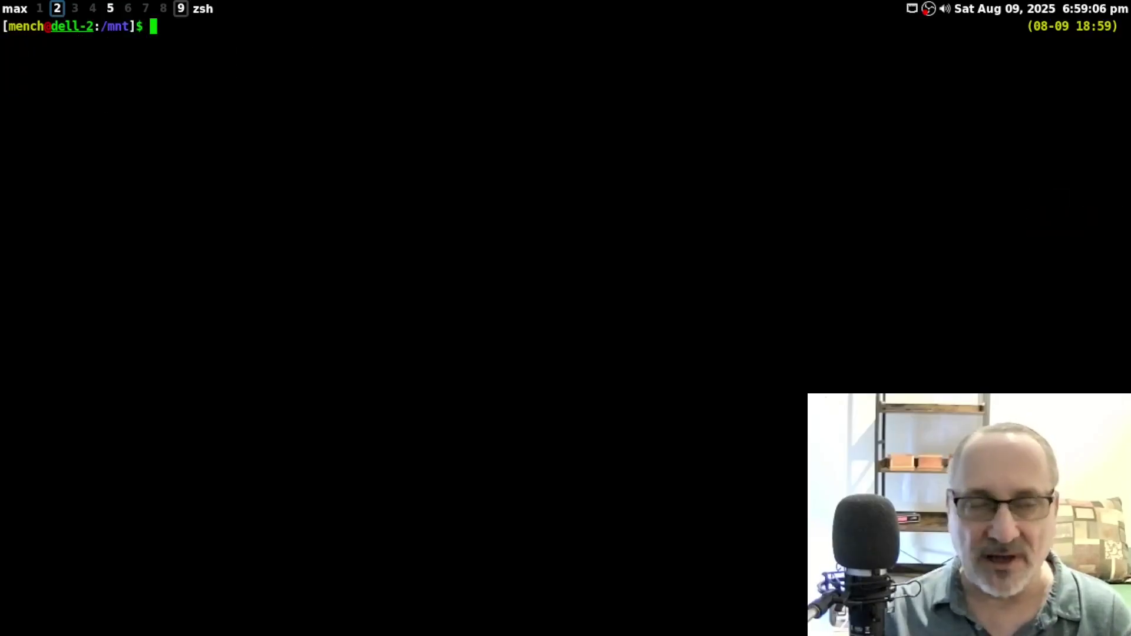
List the mounted drive's contents with ls and in detail with ll, highlighting the debian symbolic link entry.
text(ls)
key(Return)
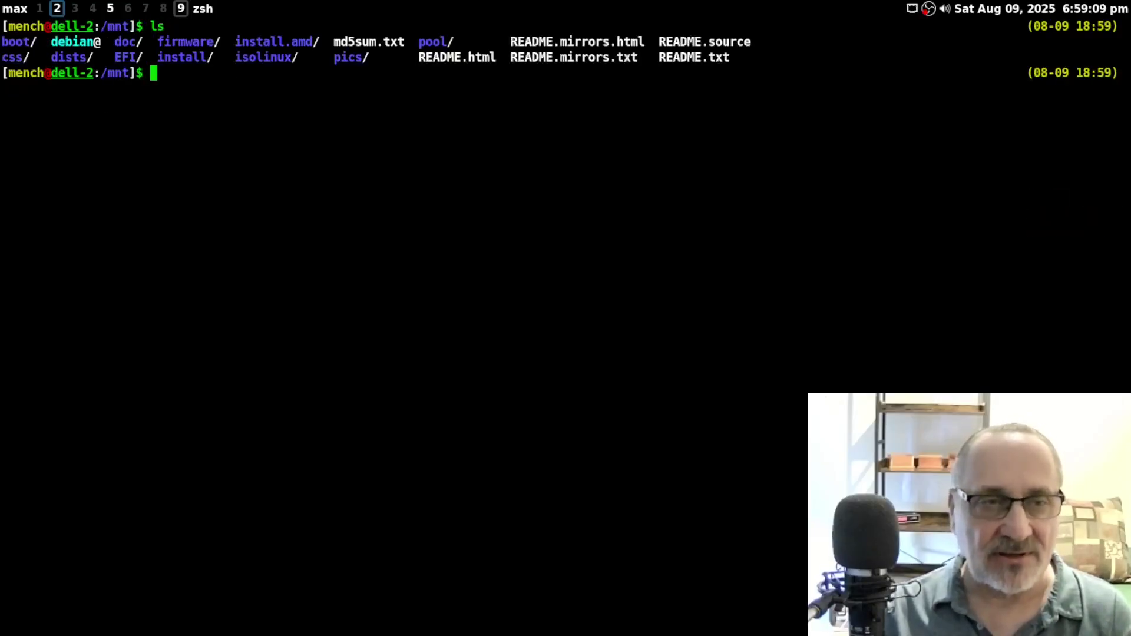
text(ll)
key(Return)
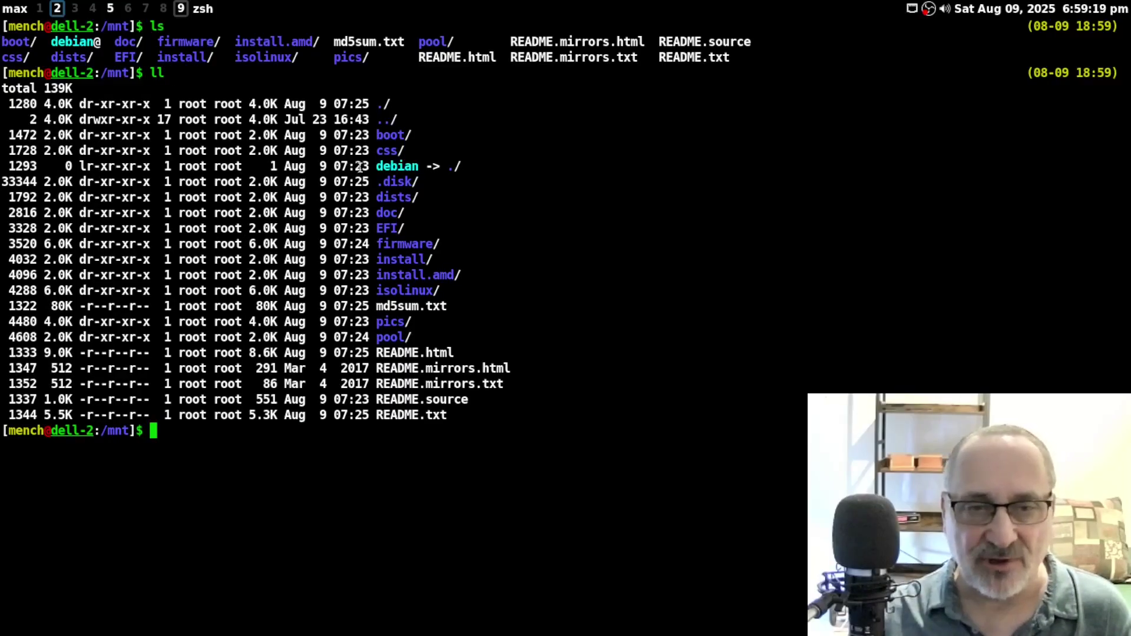
drag(376, 168, 462, 168)
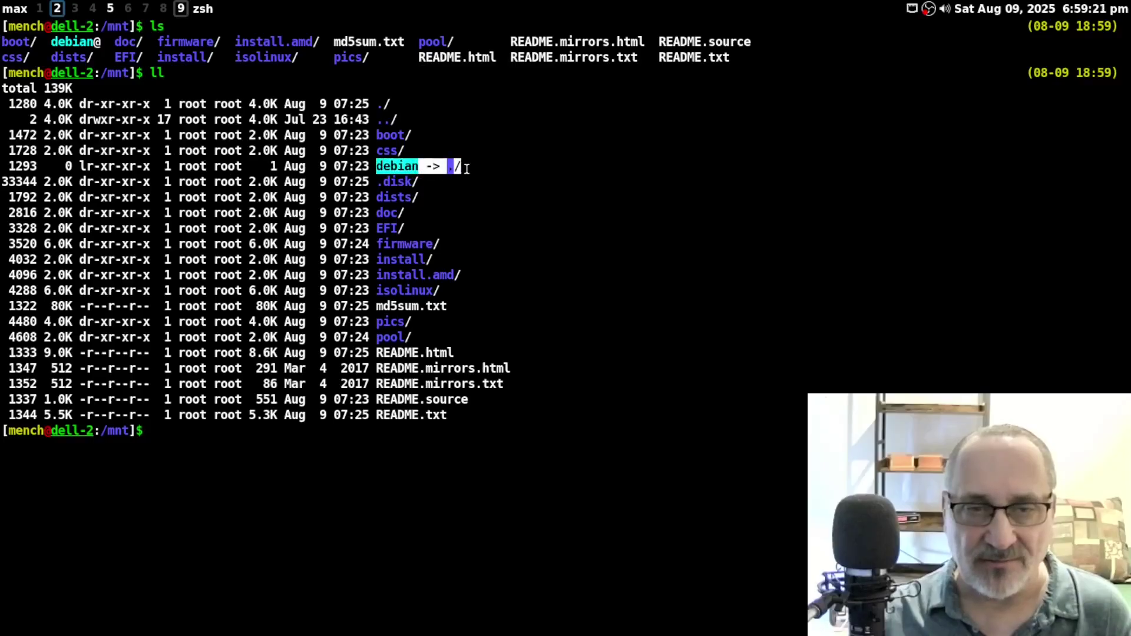
click(307, 315)
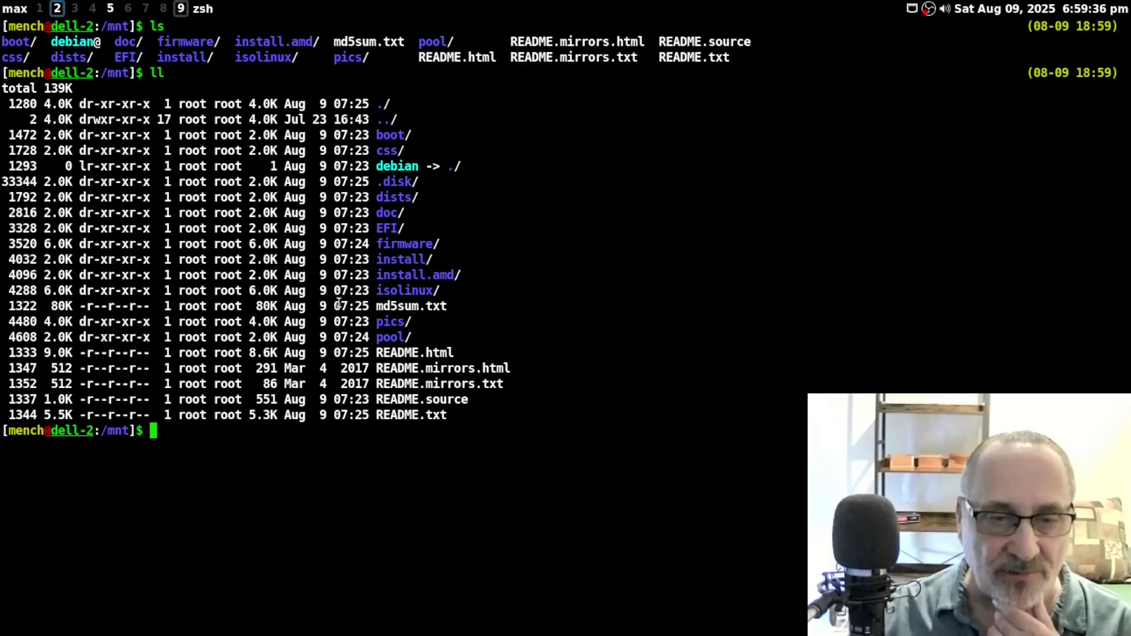
Clear the terminal, list the /mnt directory again with ls, and highlight the debian entry.
key(ctrl+l)
text(ls)
key(Return)
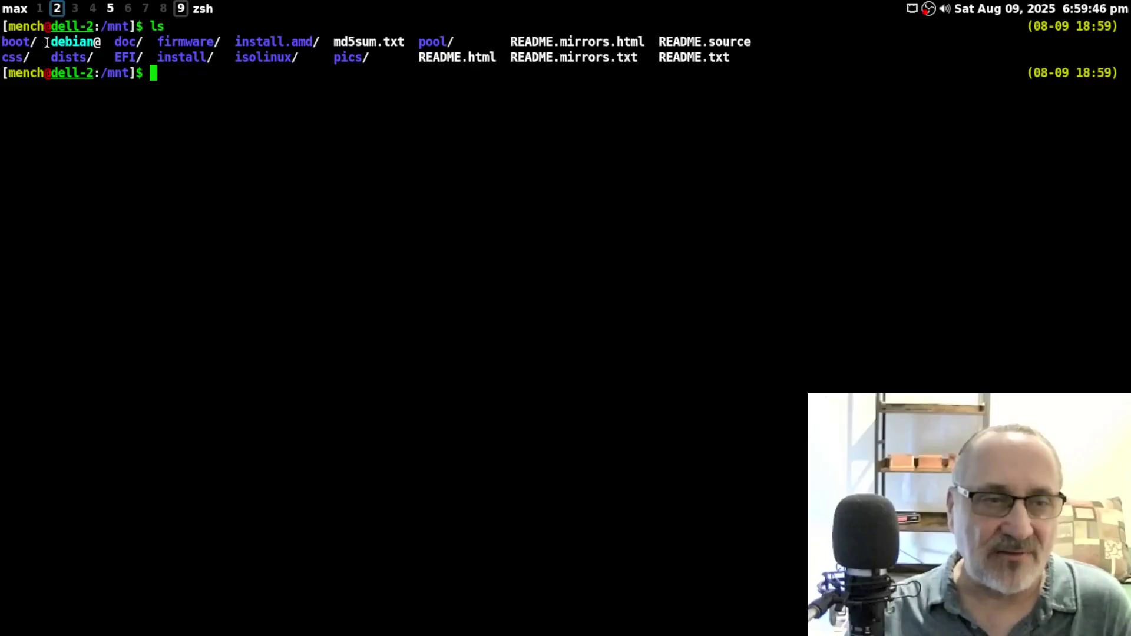
drag(47, 42, 89, 41)
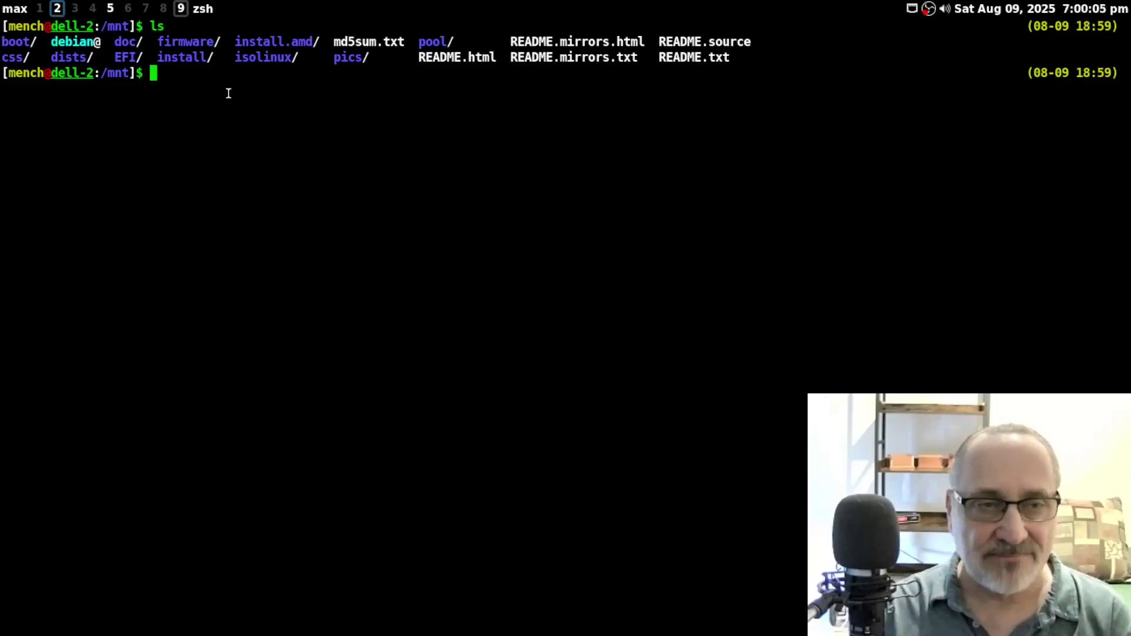
Return to the home directory and run lsblk on a cleared screen, highlighting the sdb1 partition's size.
text(cd)
key(Return)
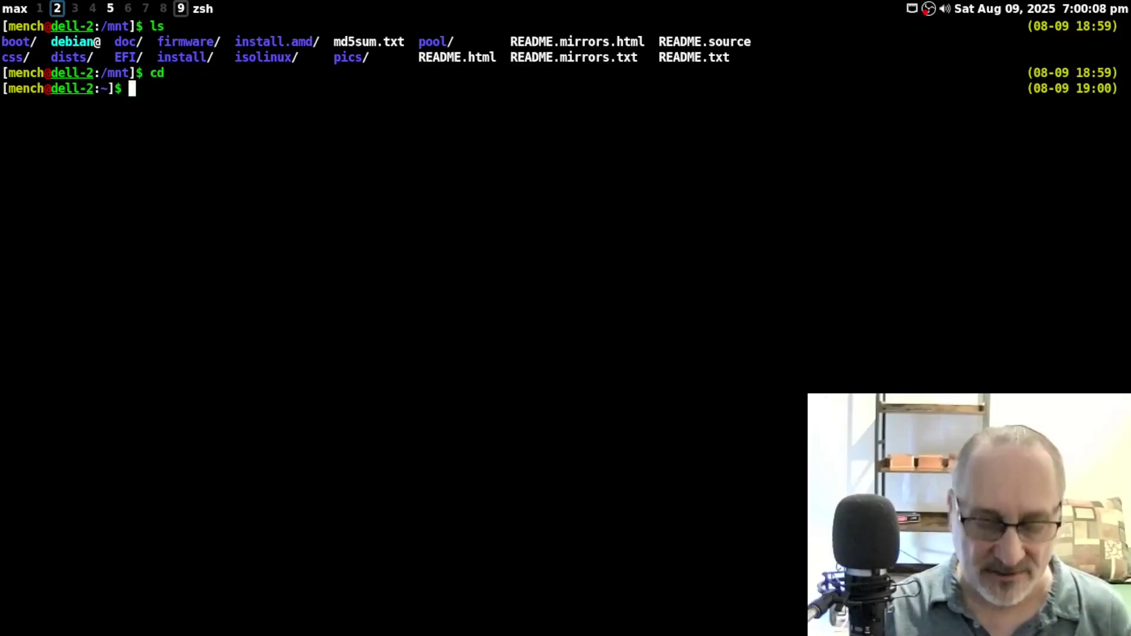
key(ctrl+l)
text(lsblk)
key(Return)
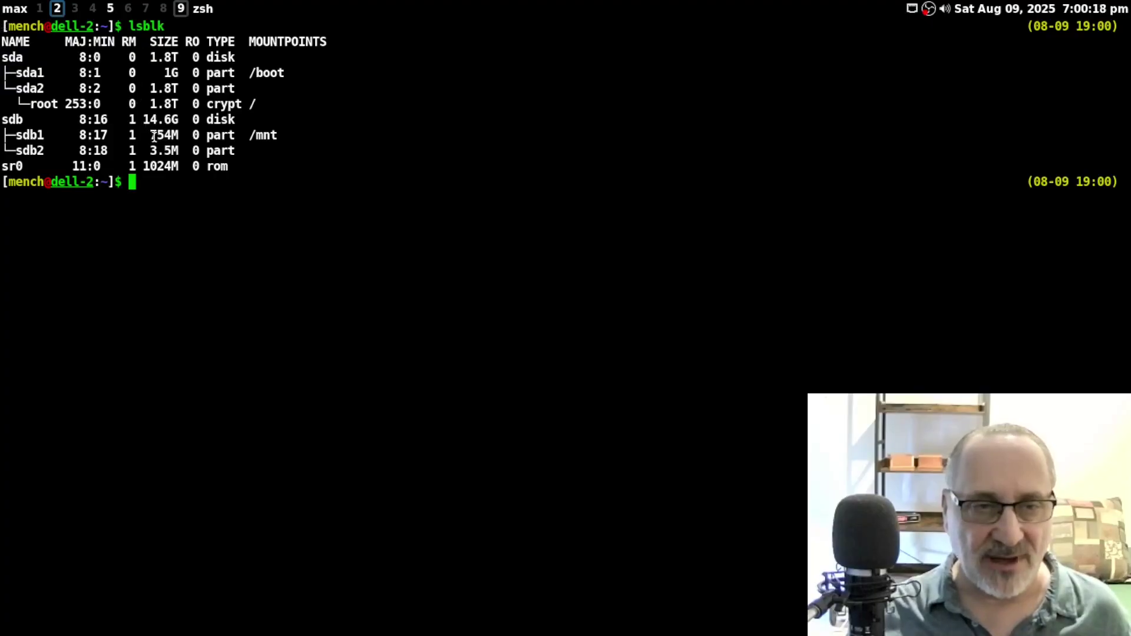
drag(144, 134, 180, 136)
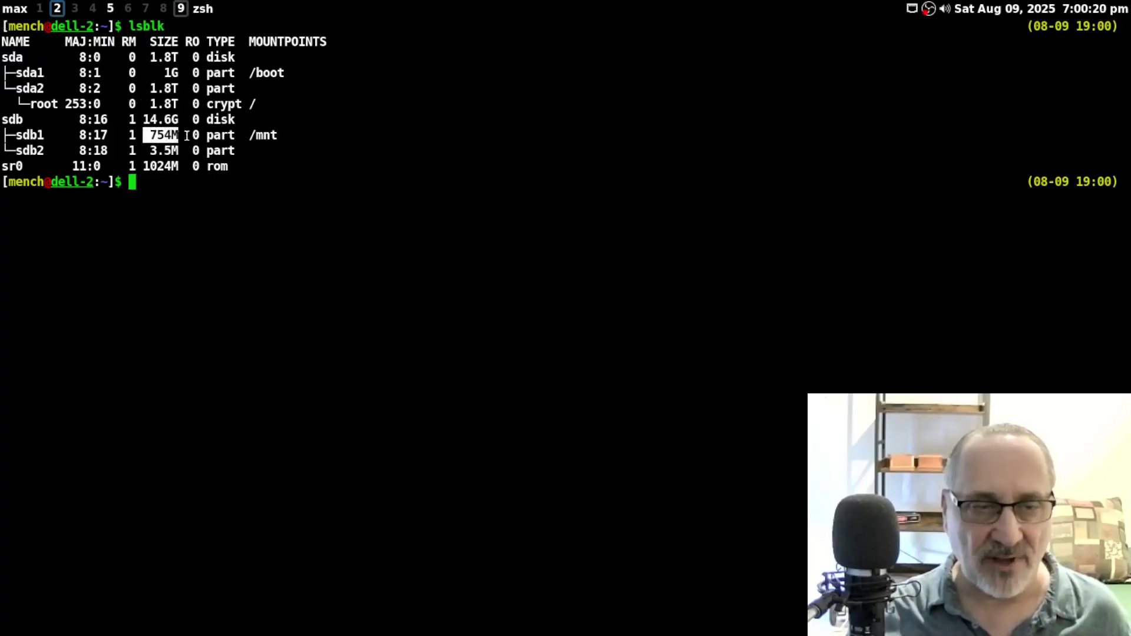
click(311, 187)
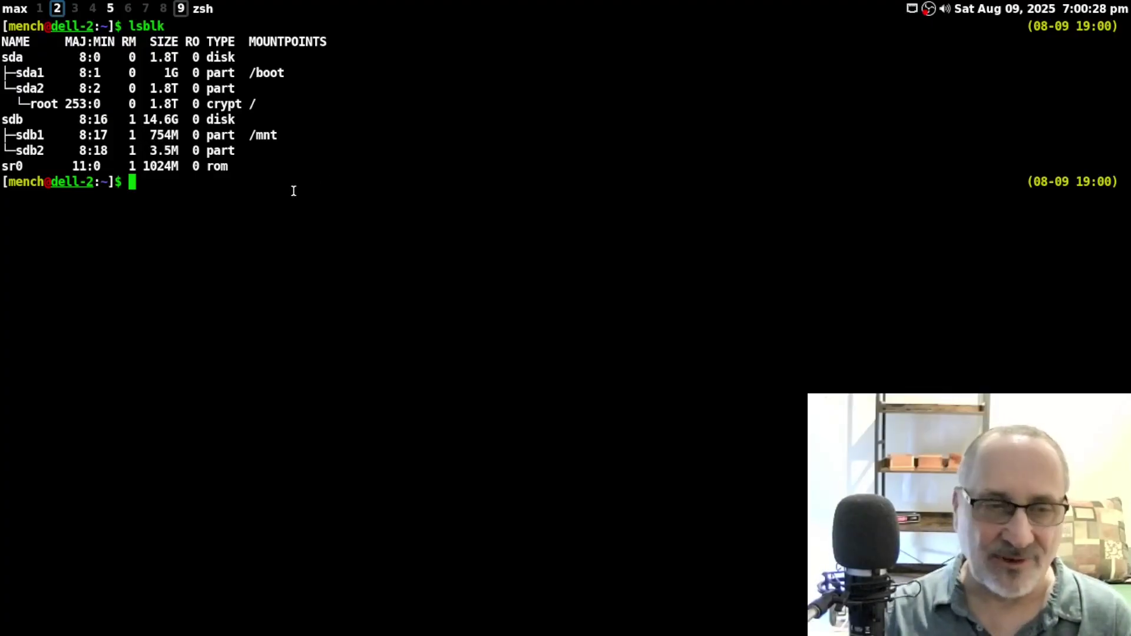
Unmount the USB drive with umount, rerun lsblk, and highlight the /mnt mount point in the earlier listing for comparison.
text(umount)
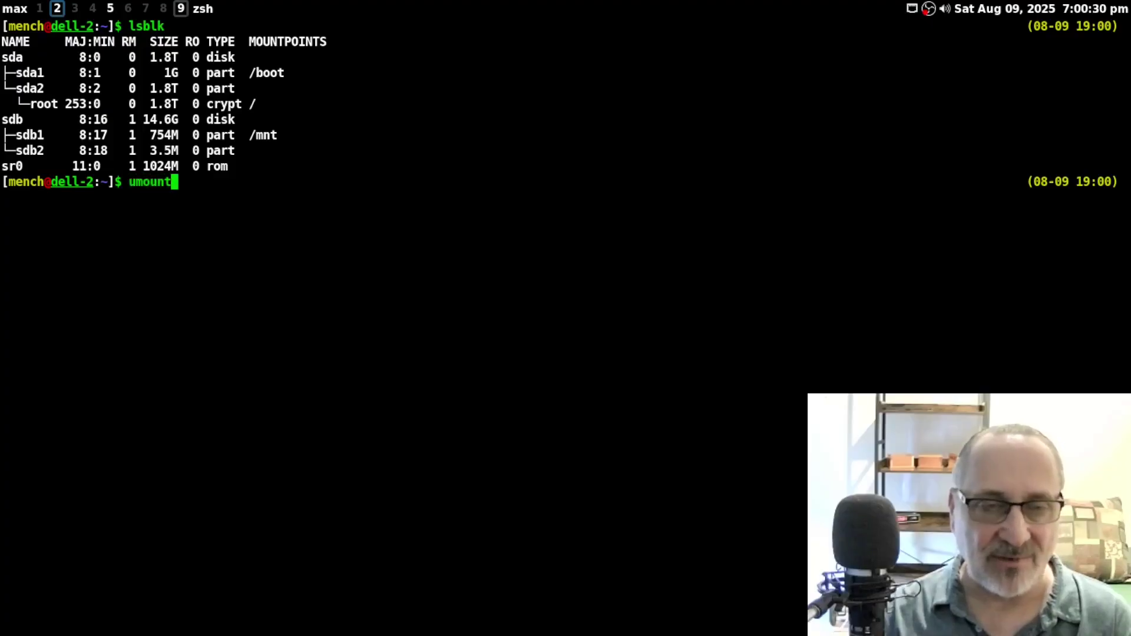
key(Return)
text(lsblk)
key(Return)
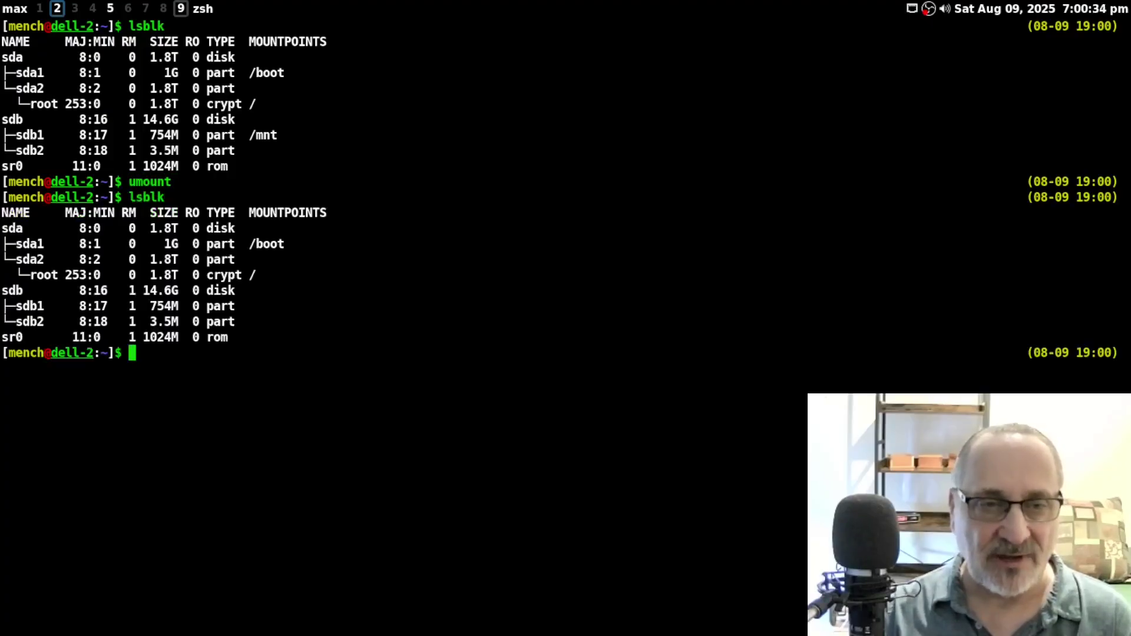
double_click(251, 136)
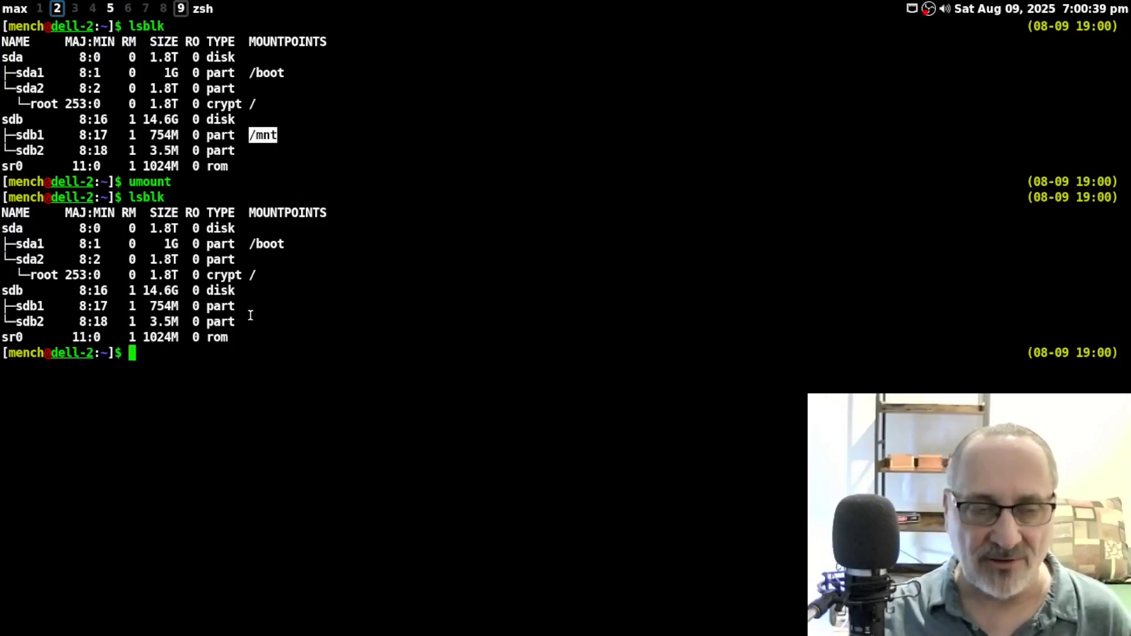
click(229, 356)
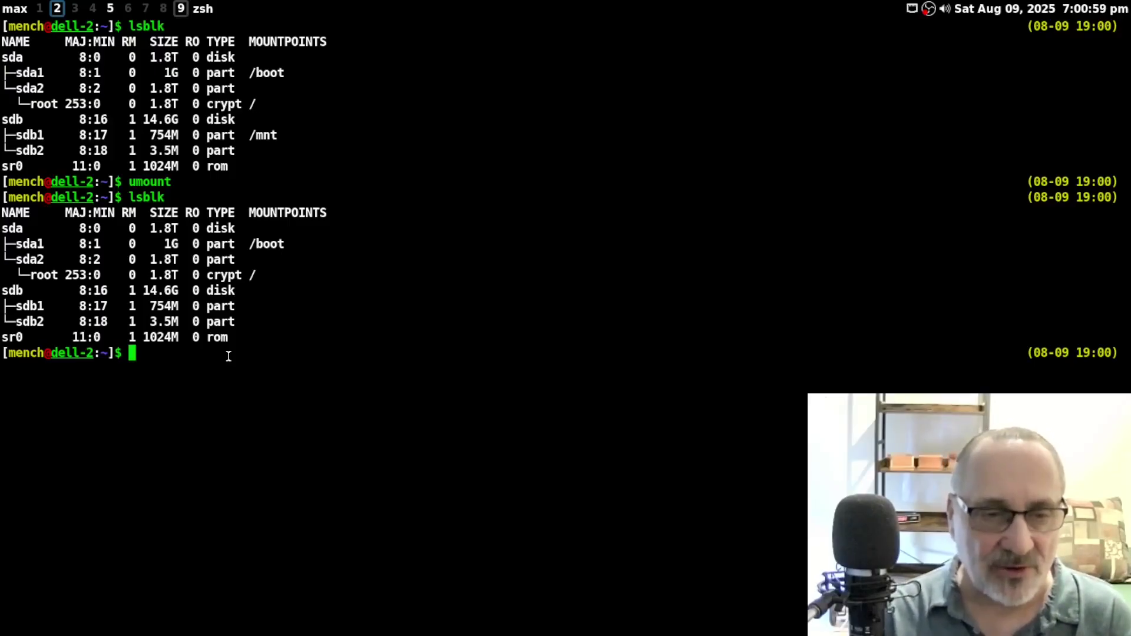
Power off the USB drive with the poweroff command and check the block devices with lsblk.
text(p)
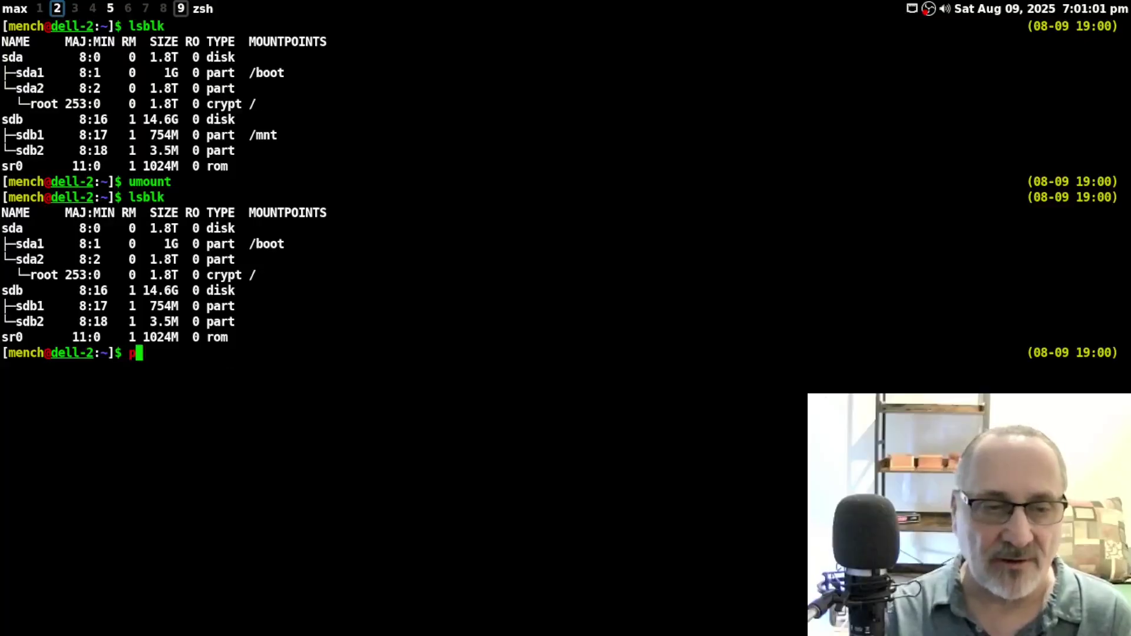
text(oweroff)
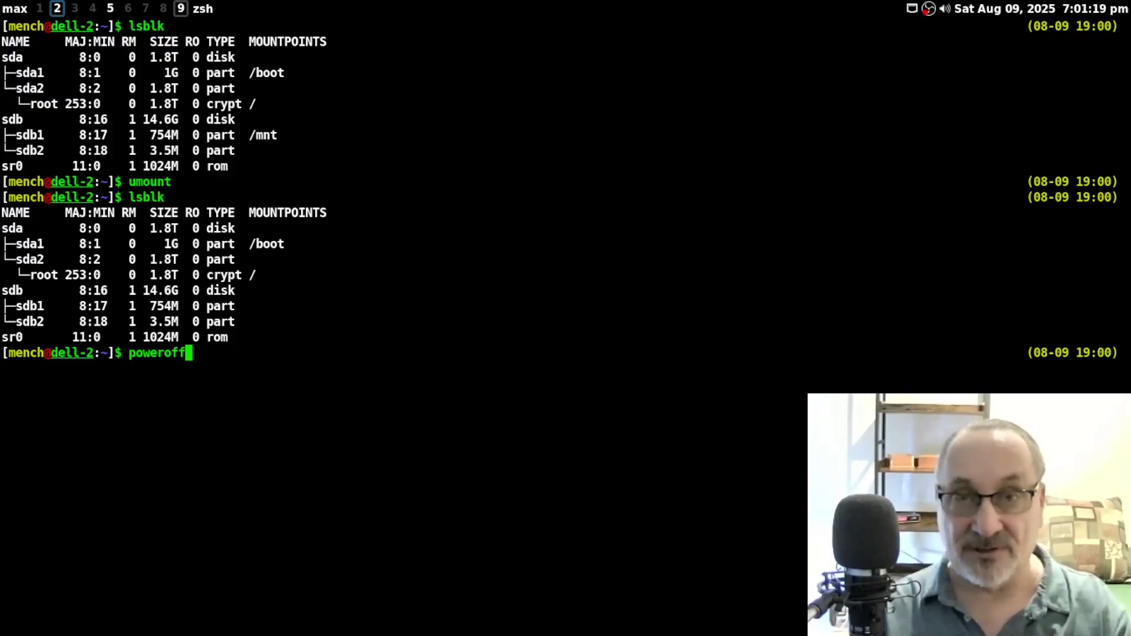
key(Return)
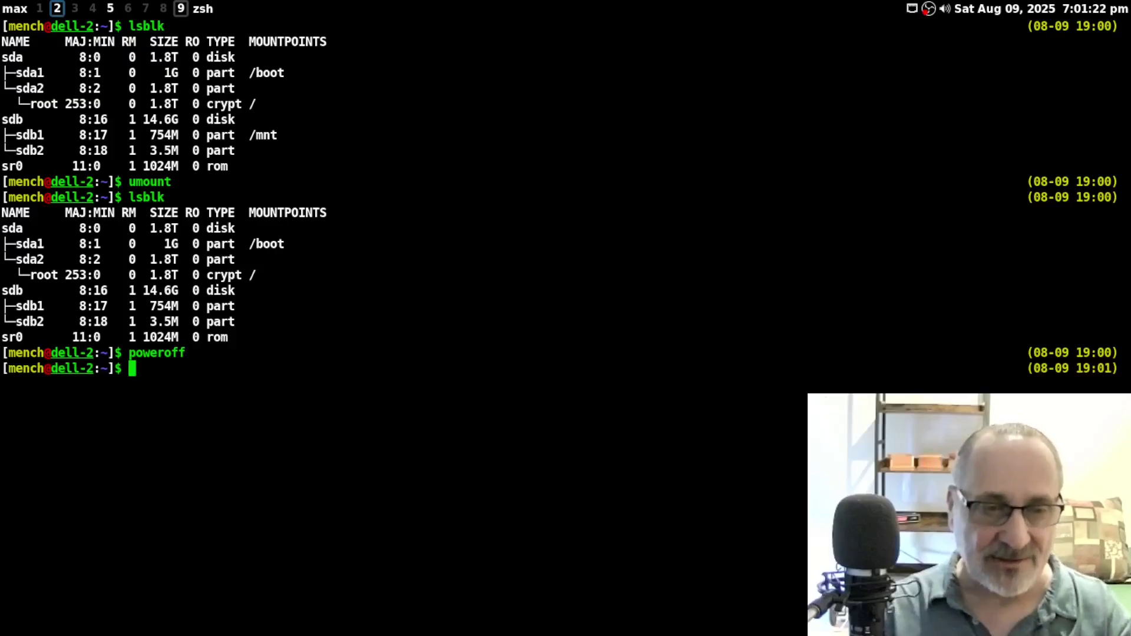
text(lsblk)
key(Return)
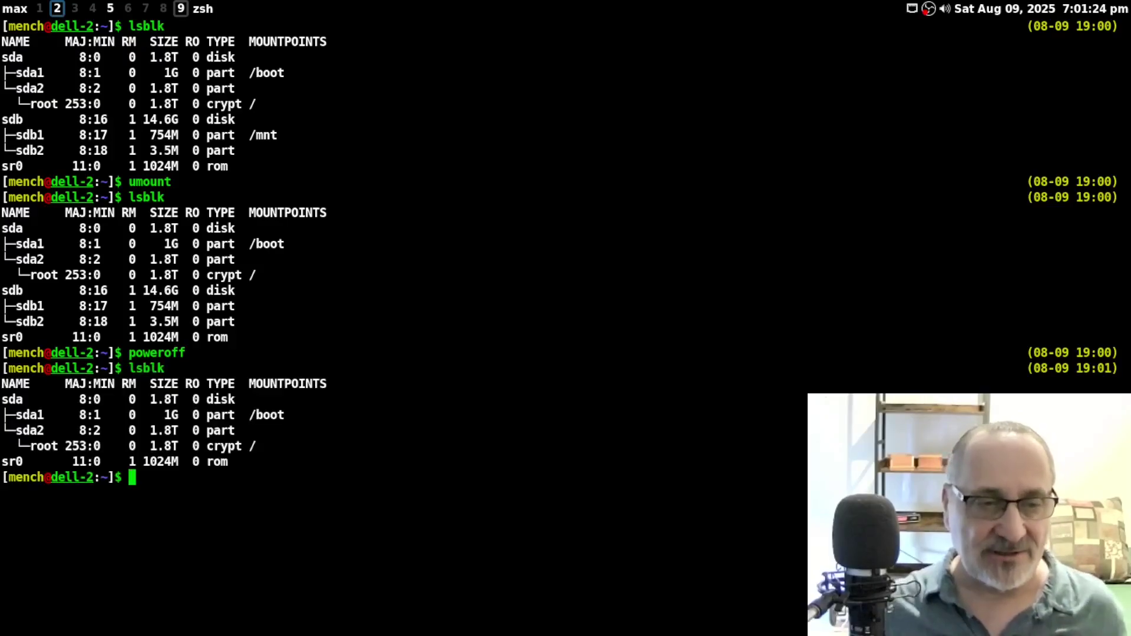